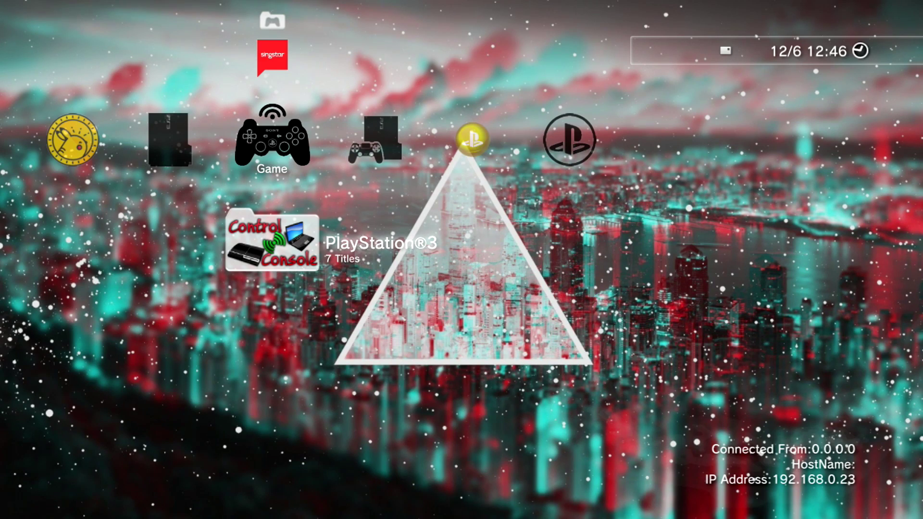
Open the console's Theme Settings
{"action": "key", "text": "Up"}
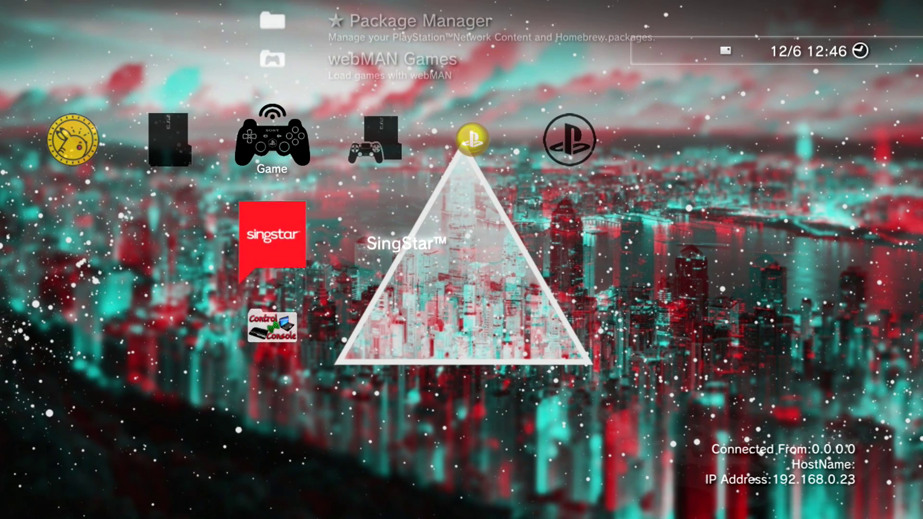
{"action": "key", "text": "Down"}
{"action": "key", "text": "Left"}
{"action": "key", "text": "Left"}
{"action": "key", "text": "Left"}
{"action": "key", "text": "Left"}
{"action": "key", "text": "Left"}
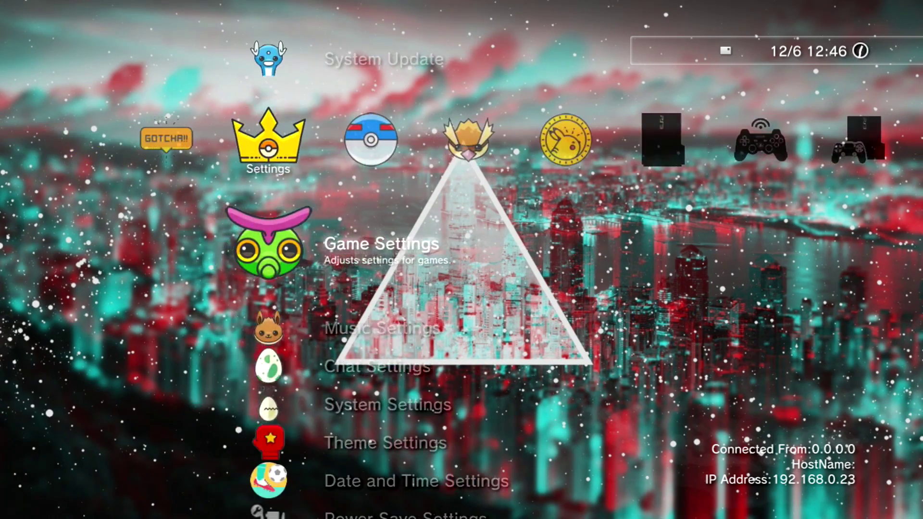
{"action": "key", "text": "Down"}
{"action": "key", "text": "Down"}
{"action": "key", "text": "Down"}
{"action": "key", "text": "Down"}
{"action": "key", "text": "Down"}
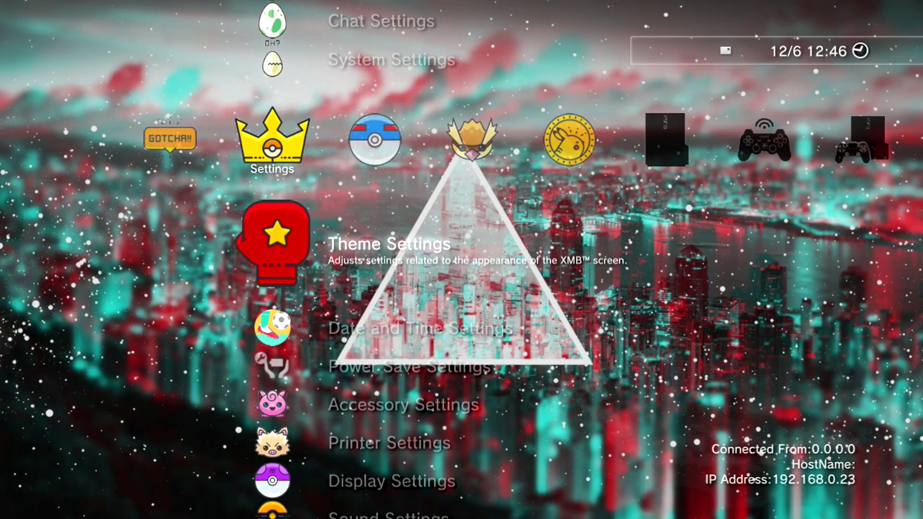
{"action": "key", "text": "Up"}
{"action": "key", "text": "Return"}
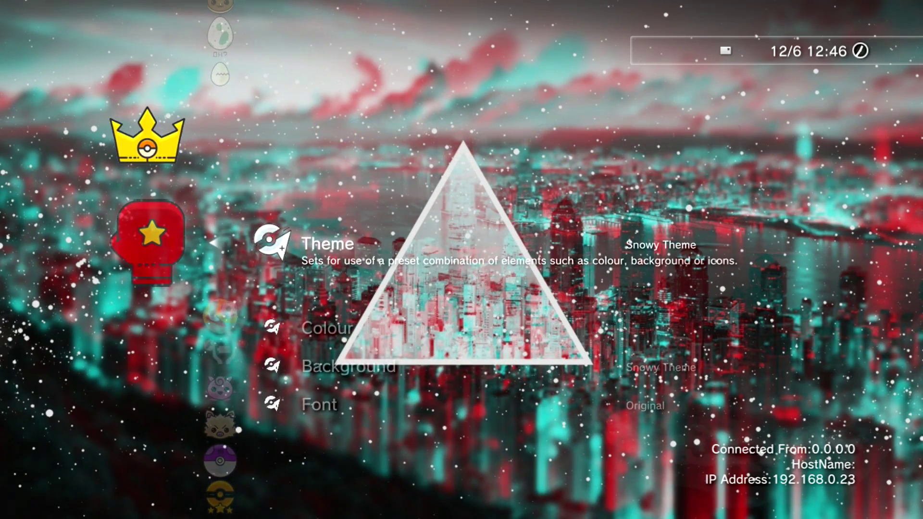
Change the XMB theme to Original
{"action": "key", "text": "Down"}
{"action": "key", "text": "Up"}
{"action": "key", "text": "Return"}
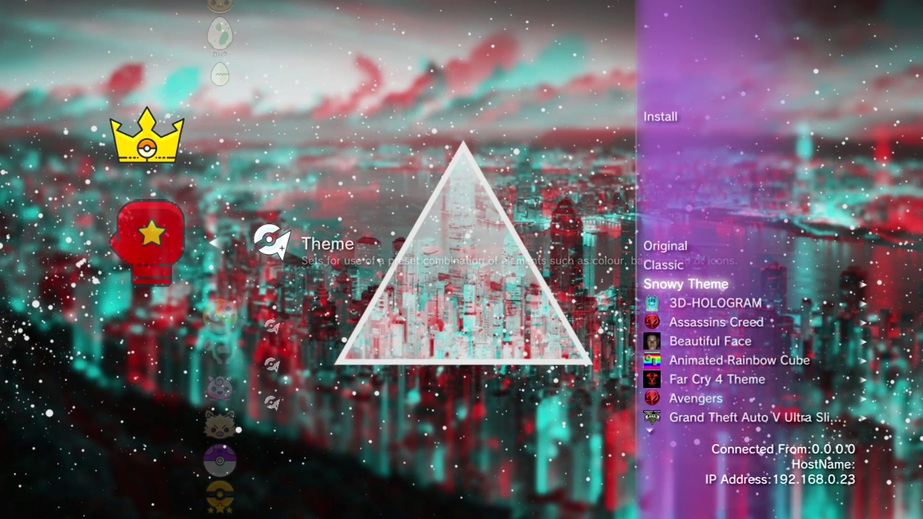
{"action": "key", "text": "Up"}
{"action": "key", "text": "Up"}
{"action": "key", "text": "Return"}
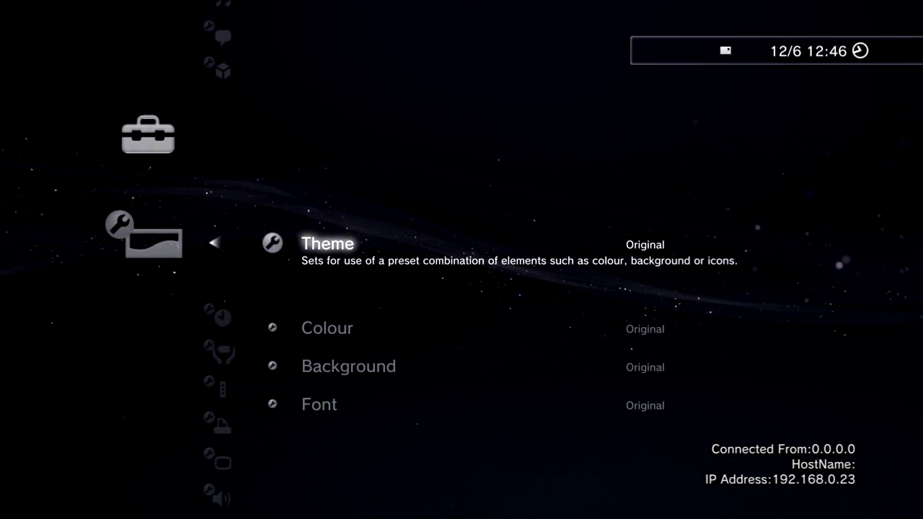
Set the XMB display font to Rounded
{"action": "key", "text": "Down"}
{"action": "key", "text": "Down"}
{"action": "key", "text": "Return"}
{"action": "key", "text": "Escape"}
{"action": "key", "text": "Down"}
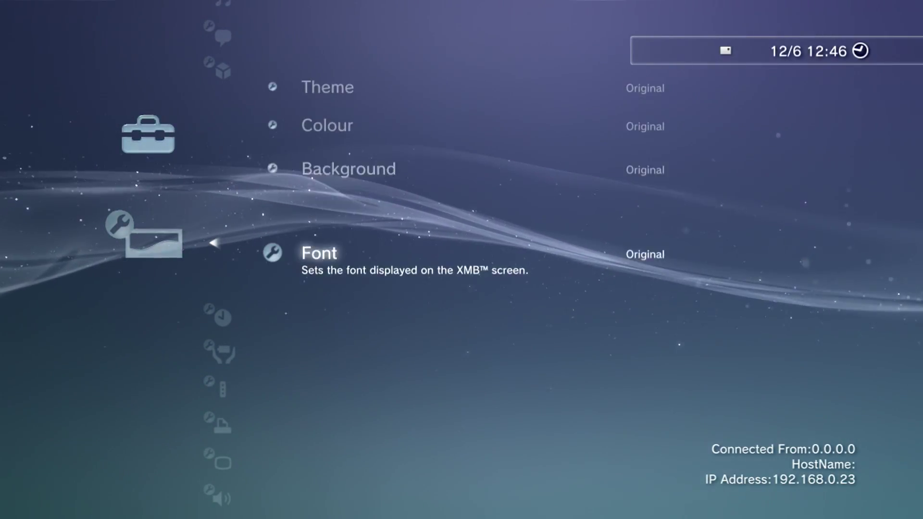
{"action": "key", "text": "Return"}
{"action": "key", "text": "Down"}
{"action": "key", "text": "Return"}
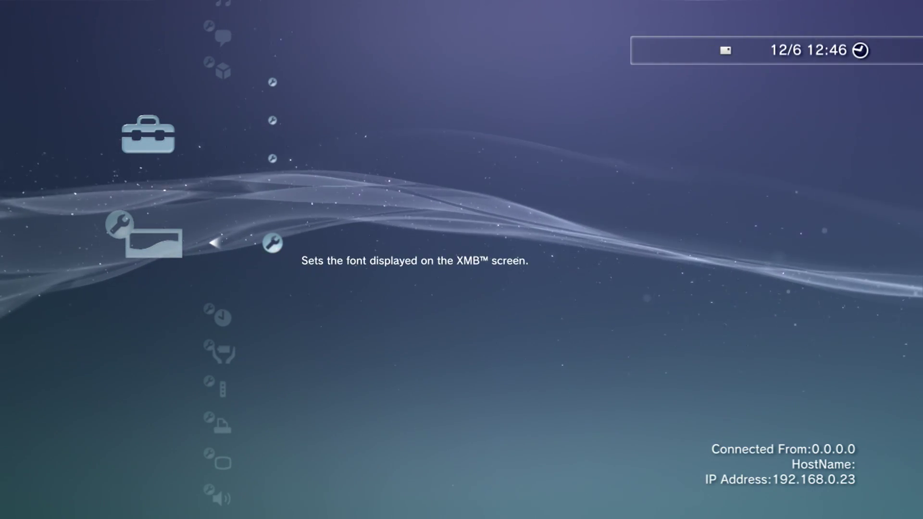
Leave the font options and examine how the Rounded font looks across the XMB categories and in the Settings list
{"action": "key", "text": "Escape"}
{"action": "key", "text": "Right"}
{"action": "key", "text": "Right"}
{"action": "key", "text": "Right"}
{"action": "key", "text": "Right"}
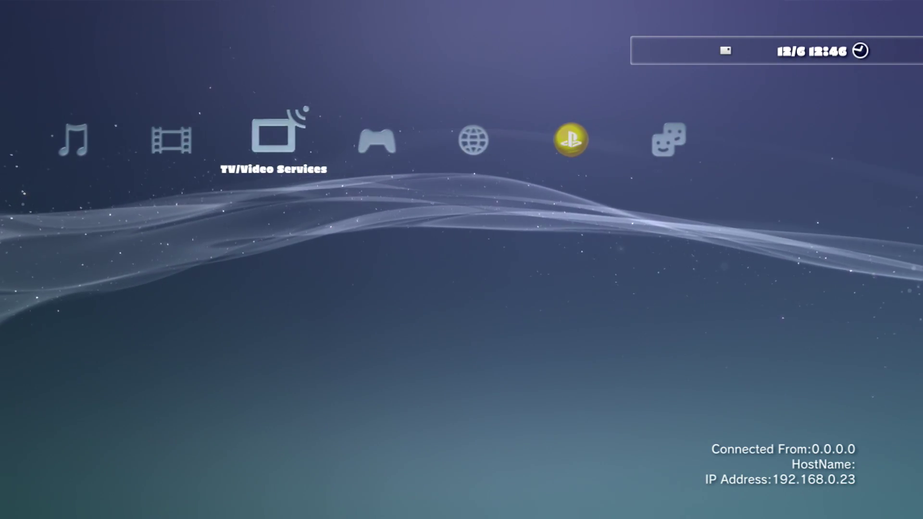
{"action": "key", "text": "Right"}
{"action": "key", "text": "Left"}
{"action": "key", "text": "Left"}
{"action": "key", "text": "Left"}
{"action": "key", "text": "Left"}
{"action": "key", "text": "Left"}
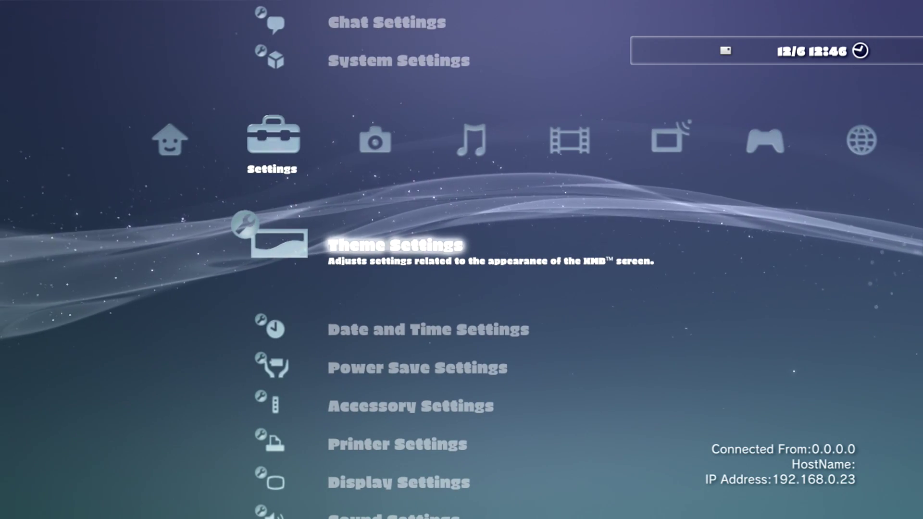
Set the XMB font back to Original and return to the main categories
{"action": "key", "text": "Return"}
{"action": "key", "text": "Return"}
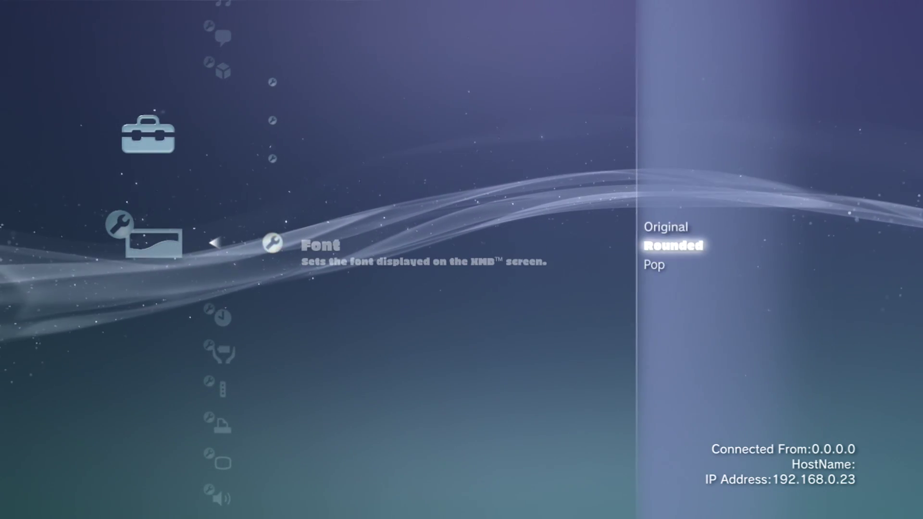
{"action": "key", "text": "Escape"}
{"action": "key", "text": "Escape"}
{"action": "key", "text": "Right"}
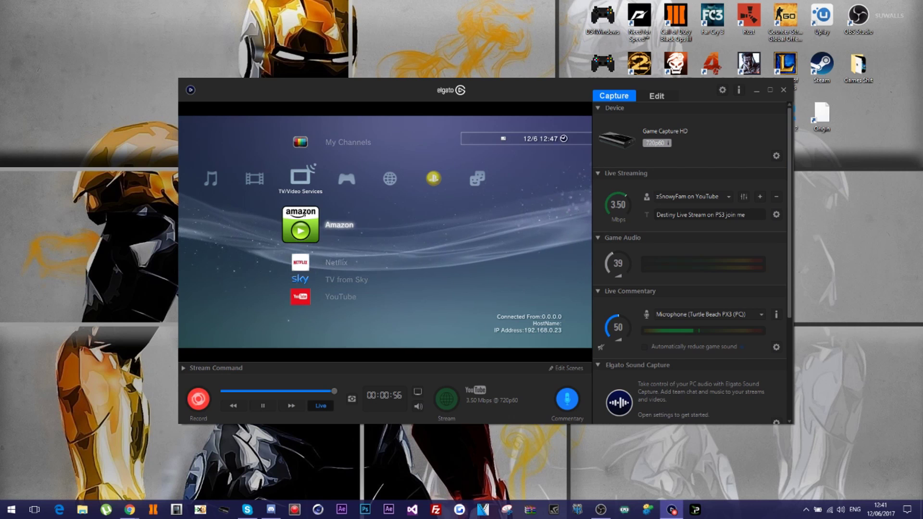
Switch to the Google Chrome browser on the PC
{"action": "mouse_move", "coordinate": [130, 509]}
{"action": "left_click", "coordinate": [181, 462]}
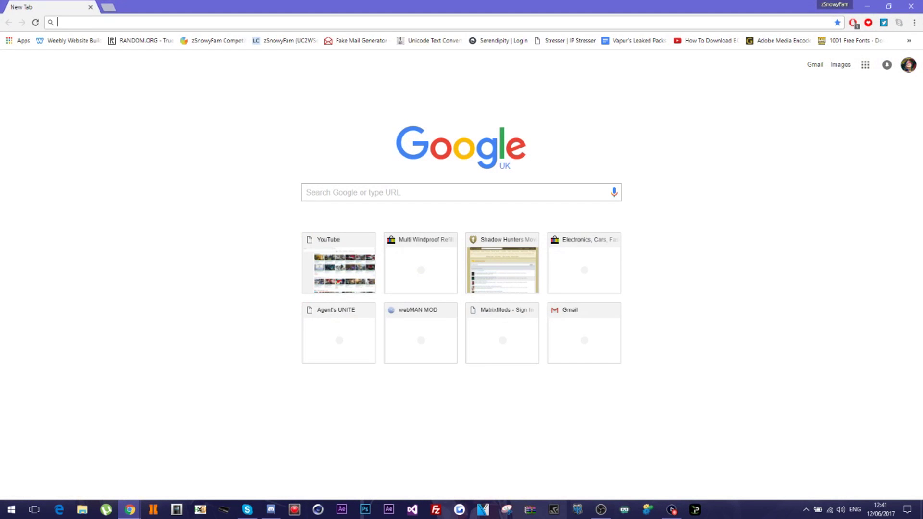
Try to open the font website defont.com
{"action": "type", "text": "defont"}
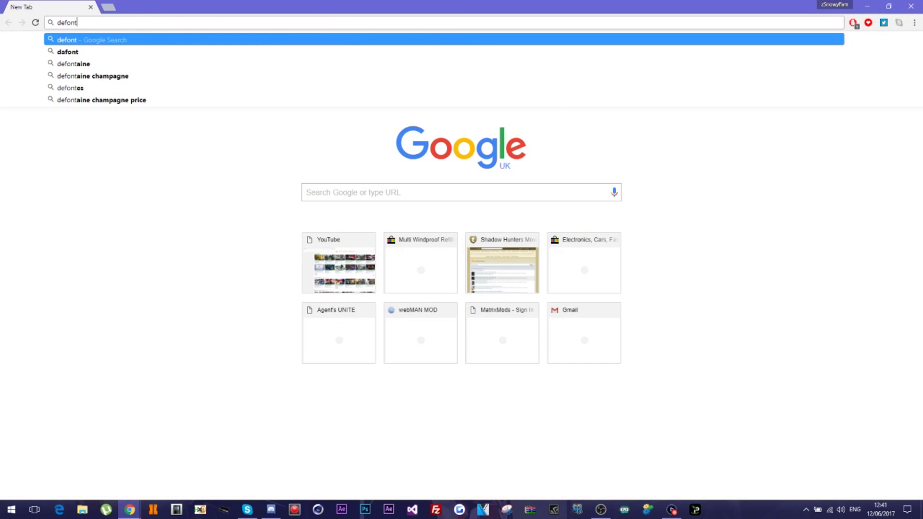
{"action": "type", "text": ".com"}
{"action": "key", "text": "Return"}
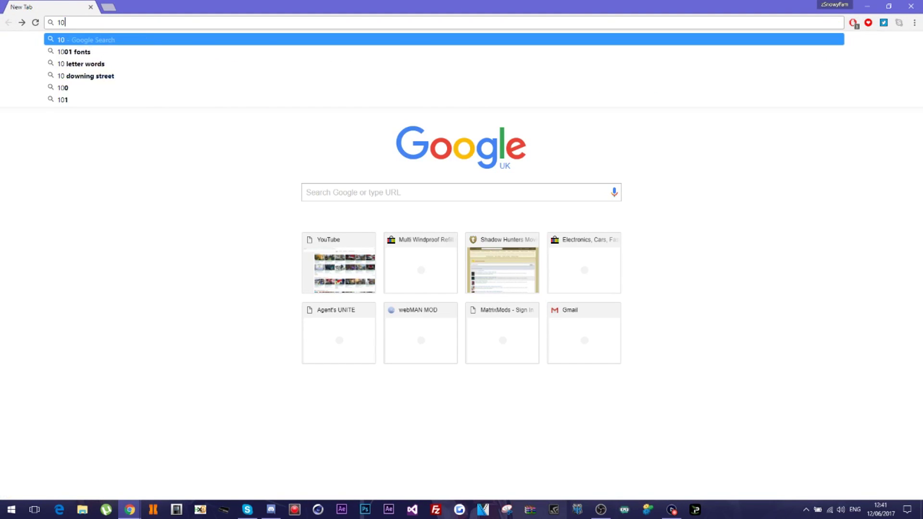
Search Google for 1001fonts and open the 1001 Fonts website
{"action": "type", "text": "fo"}
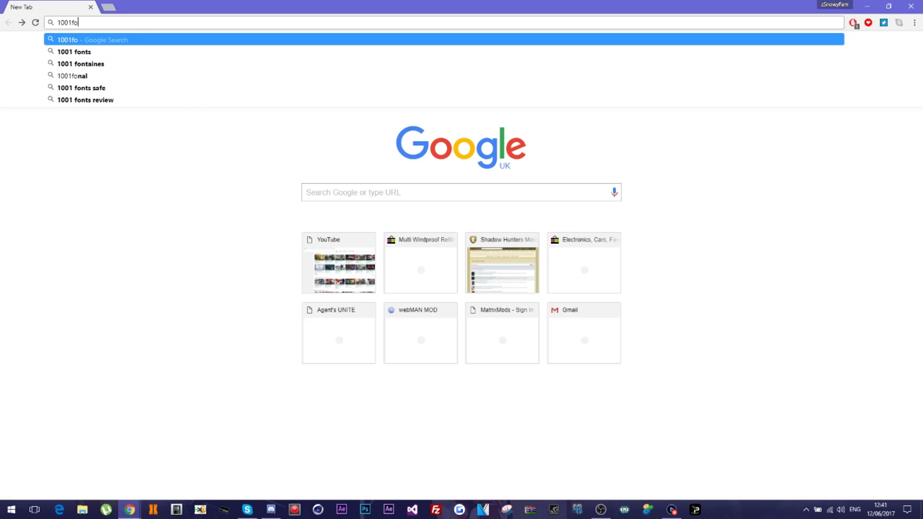
{"action": "type", "text": "nts"}
{"action": "key", "text": "Return"}
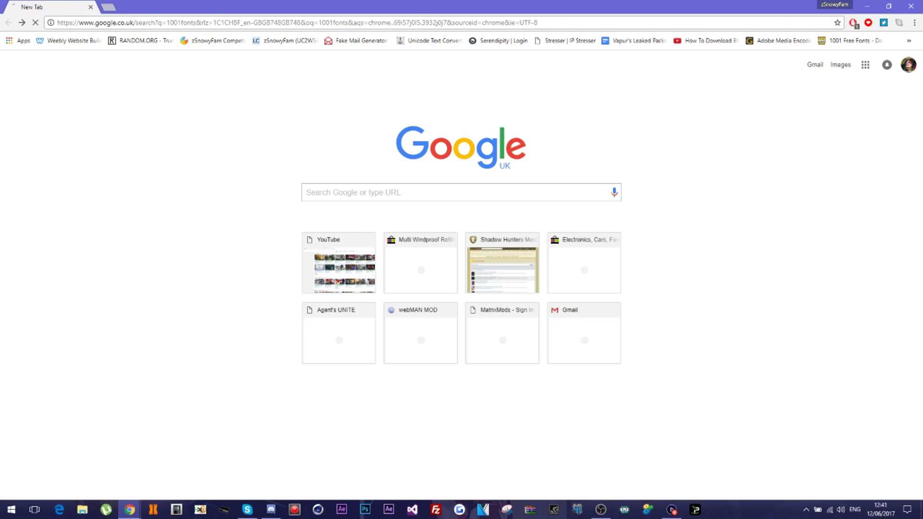
{"action": "left_click", "coordinate": [138, 120]}
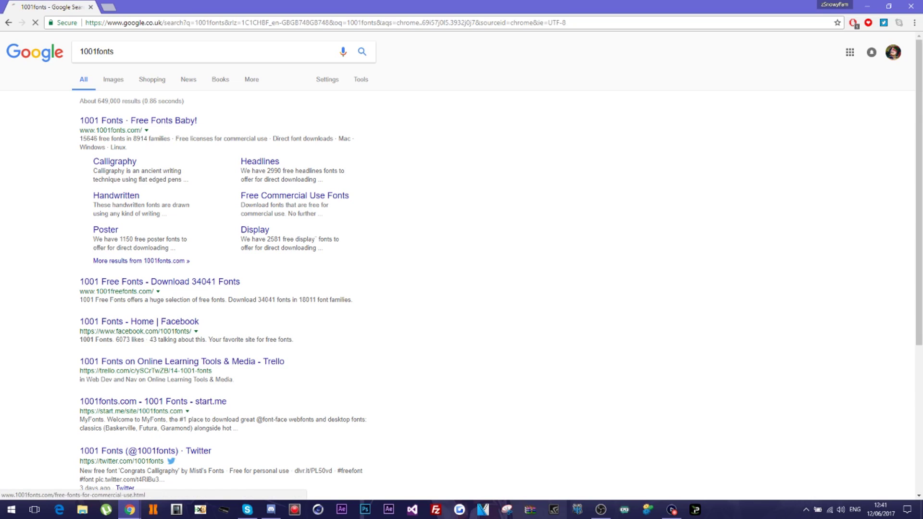
Look through the first page of New & Fresh Fonts and open page 2 of the list
{"action": "scroll", "coordinate": [461, 265], "scroll_direction": "down", "scroll_amount": 4}
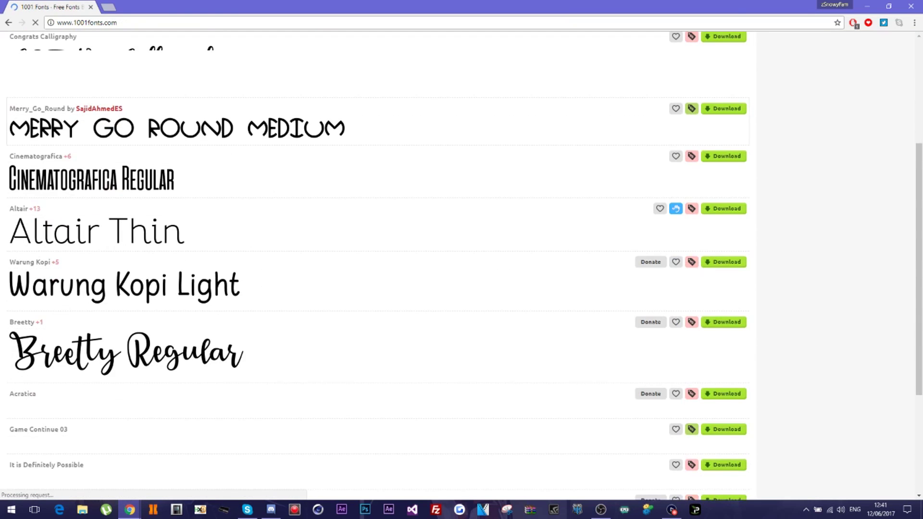
{"action": "scroll", "coordinate": [462, 264], "scroll_direction": "down", "scroll_amount": 3}
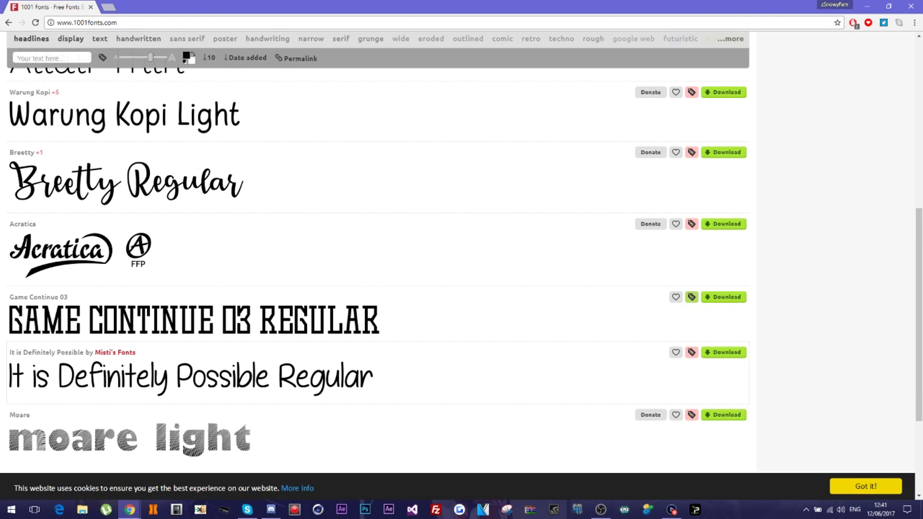
{"action": "scroll", "coordinate": [462, 265], "scroll_direction": "up", "scroll_amount": 6}
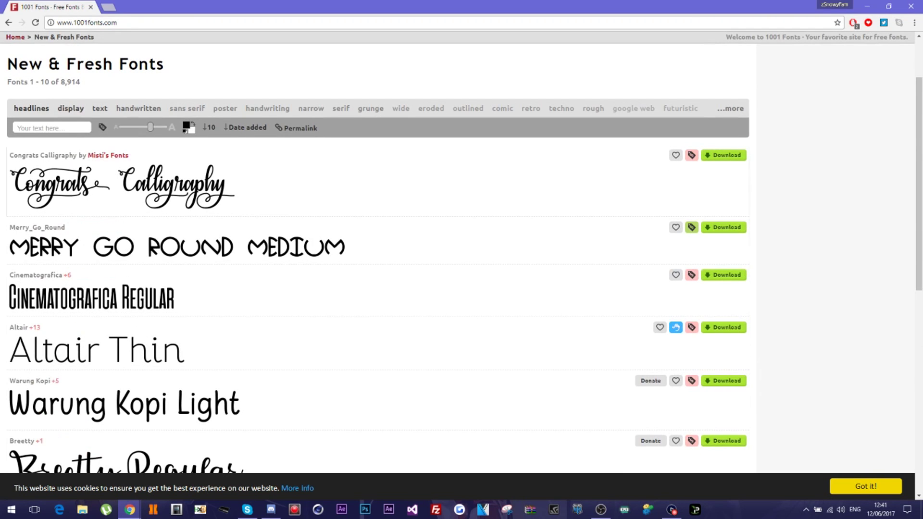
{"action": "scroll", "coordinate": [384, 336], "scroll_direction": "down", "scroll_amount": 4}
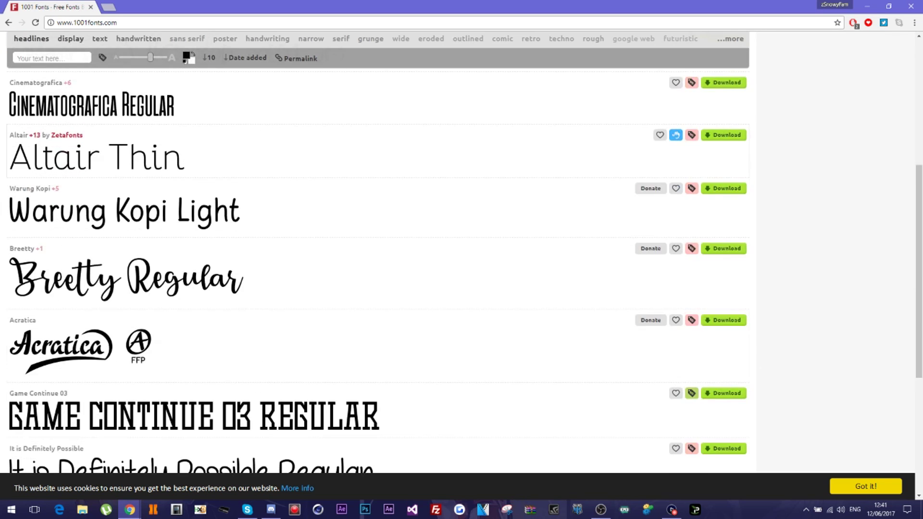
{"action": "scroll", "coordinate": [322, 337], "scroll_direction": "down", "scroll_amount": 5}
{"action": "left_click", "coordinate": [322, 343]}
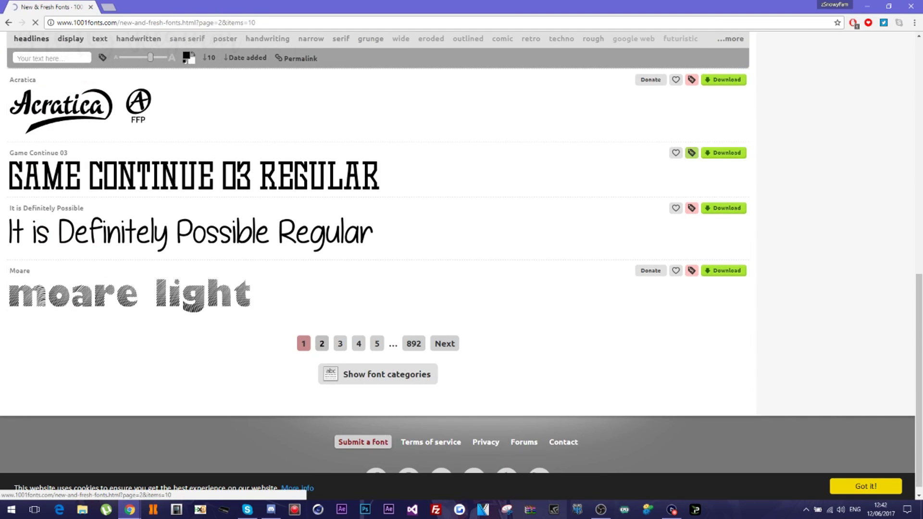
Look through the fonts on page 2 and download the Cut it out DEMO font
{"action": "scroll", "coordinate": [322, 344], "scroll_direction": "down", "scroll_amount": 2}
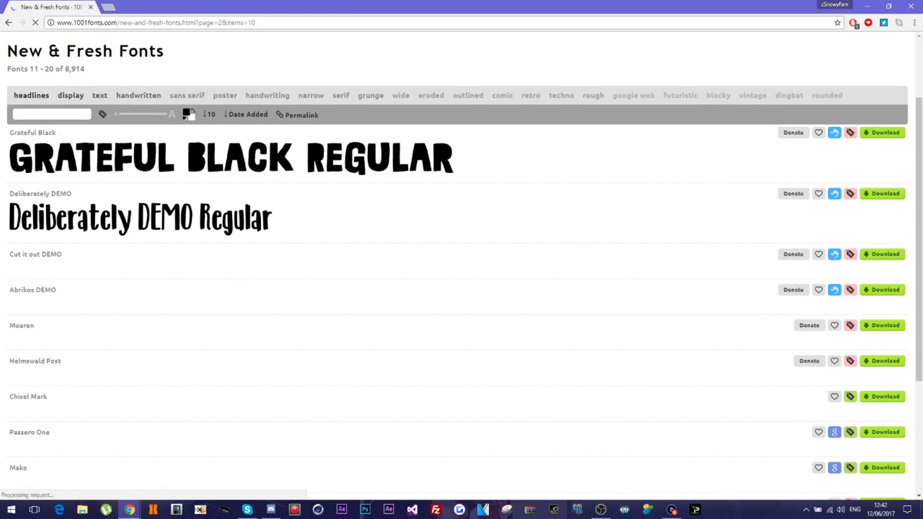
{"action": "scroll", "coordinate": [337, 331], "scroll_direction": "down", "scroll_amount": 3}
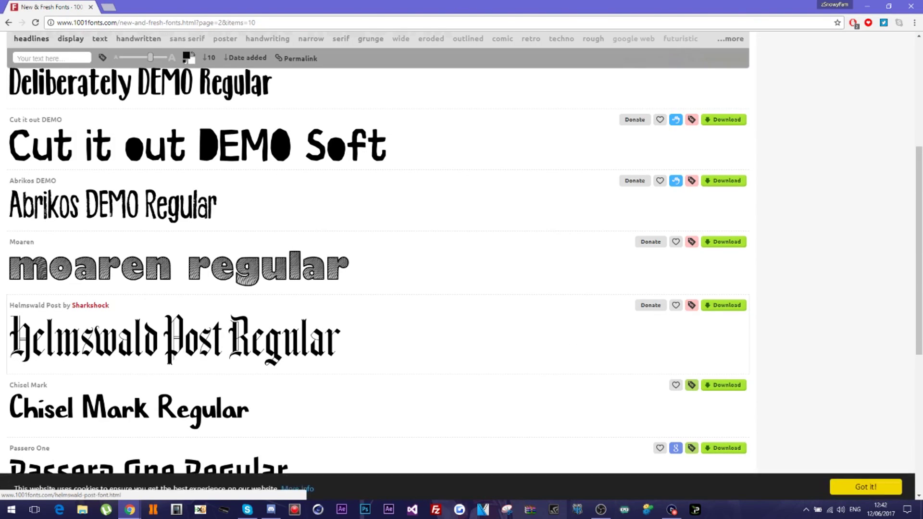
{"action": "scroll", "coordinate": [337, 317], "scroll_direction": "up", "scroll_amount": 2}
{"action": "scroll", "coordinate": [337, 318], "scroll_direction": "down", "scroll_amount": 4}
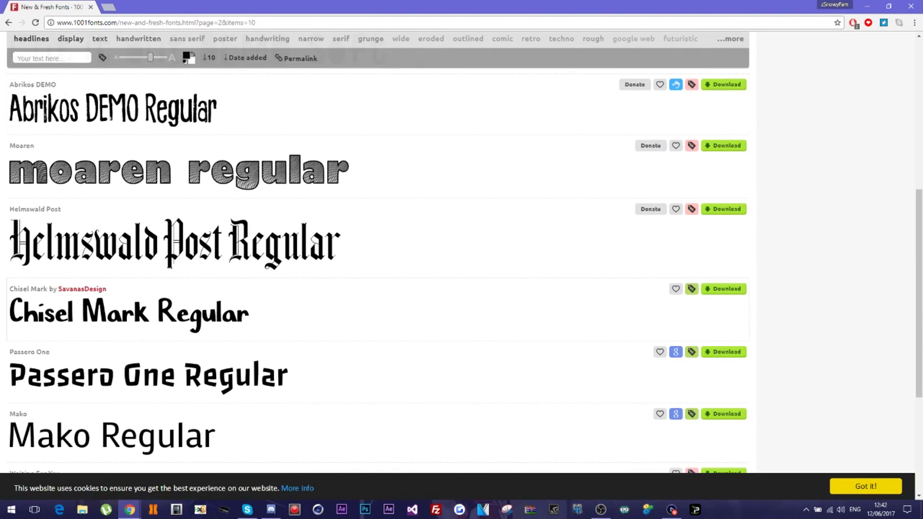
{"action": "scroll", "coordinate": [337, 313], "scroll_direction": "down", "scroll_amount": 4}
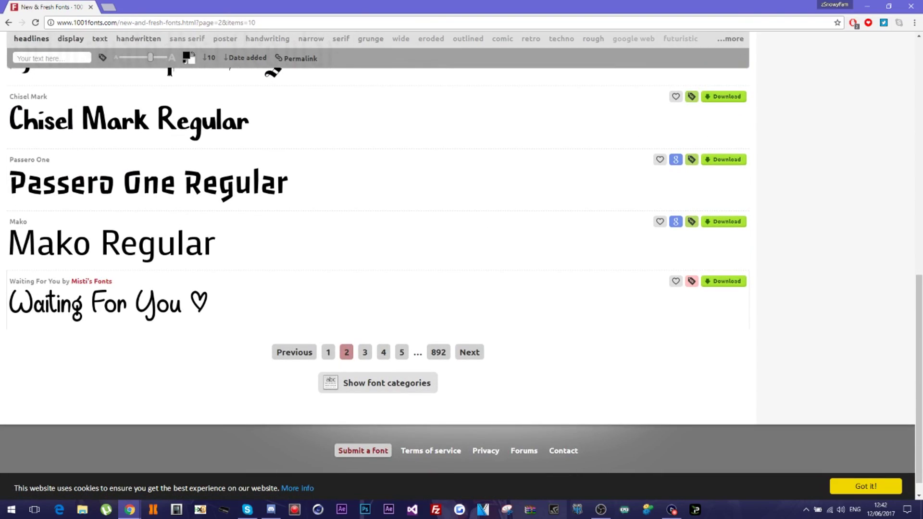
{"action": "scroll", "coordinate": [96, 312], "scroll_direction": "up", "scroll_amount": 10}
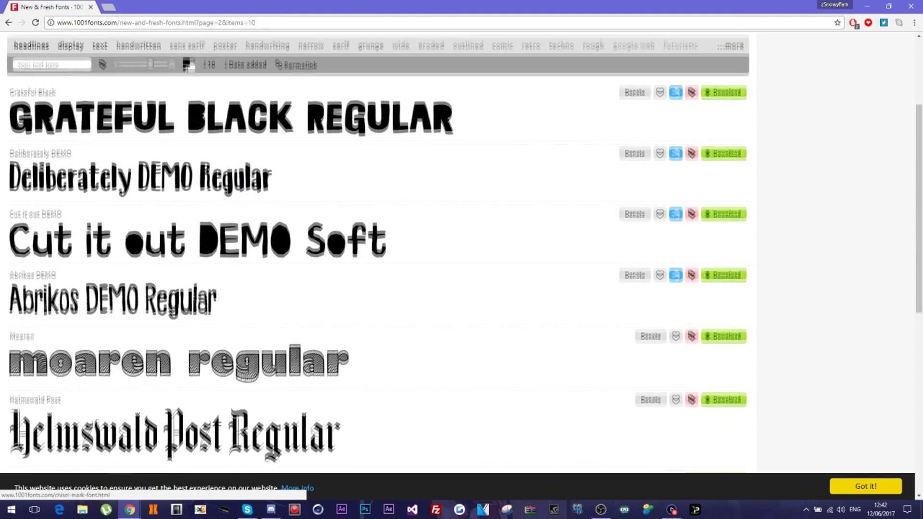
{"action": "scroll", "coordinate": [111, 303], "scroll_direction": "down", "scroll_amount": 2}
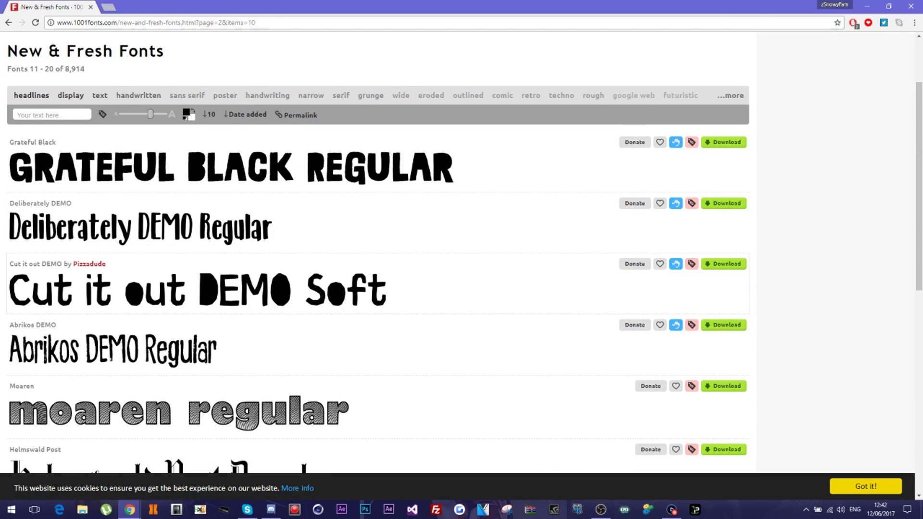
{"action": "left_click", "coordinate": [723, 264]}
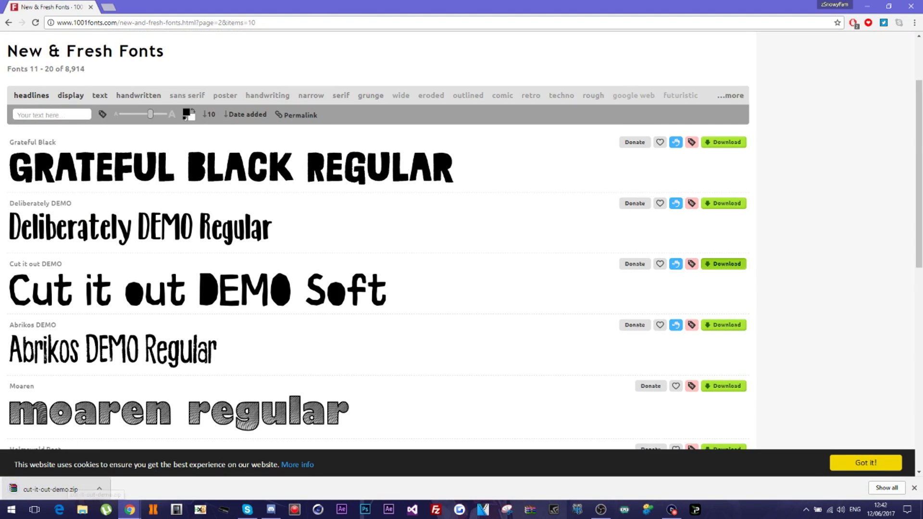
Open the downloaded cut-it-out-demo.zip in WinRAR, extract the cut it out DEMO.otf file to the desktop and close the archive
{"action": "left_click", "coordinate": [48, 489]}
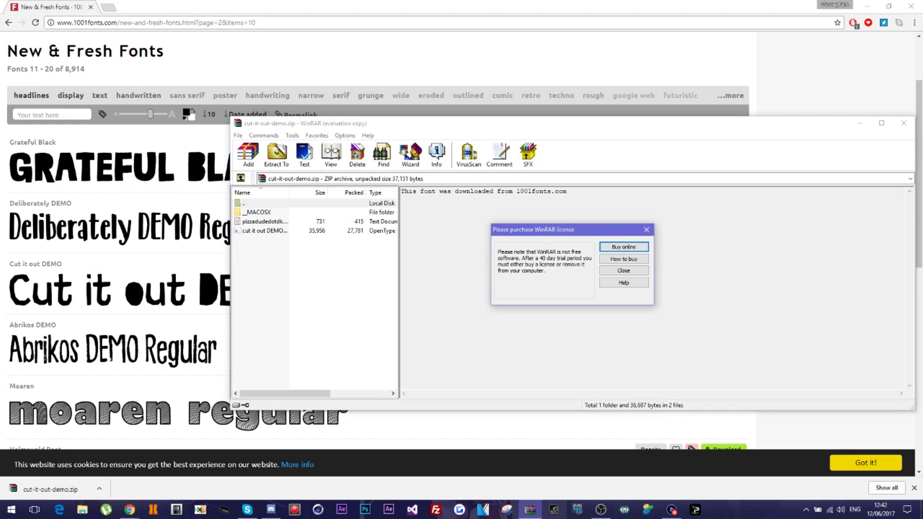
{"action": "key", "text": "Escape"}
{"action": "left_click", "coordinate": [264, 231]}
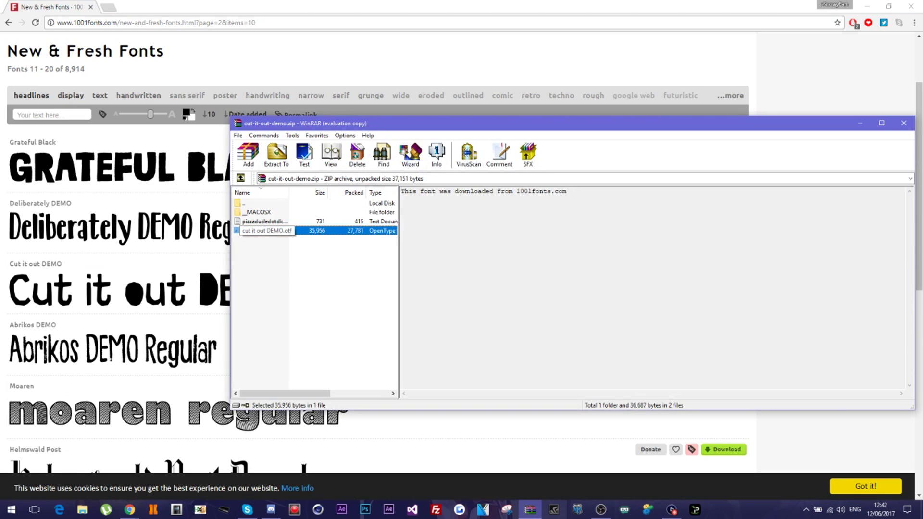
{"action": "left_click", "coordinate": [867, 6]}
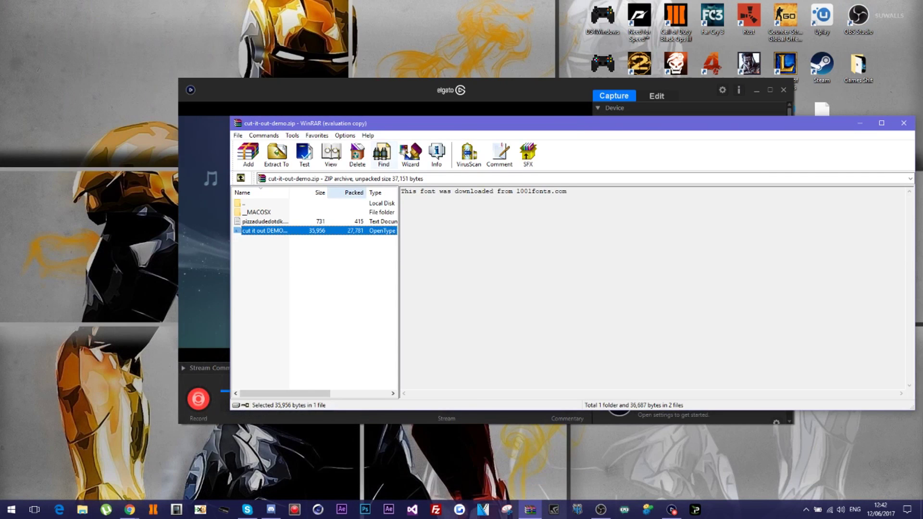
{"action": "left_click_drag", "start_coordinate": [265, 230], "coordinate": [92, 118]}
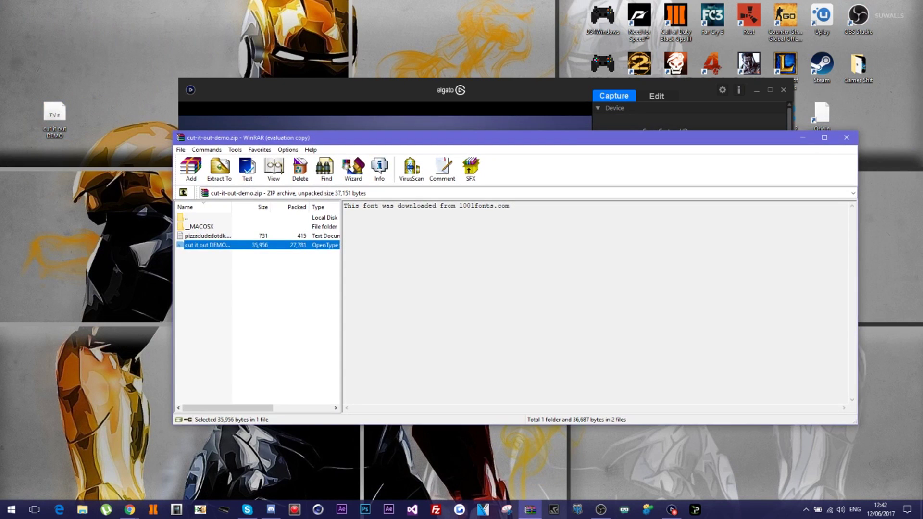
{"action": "key", "text": "alt+F4"}
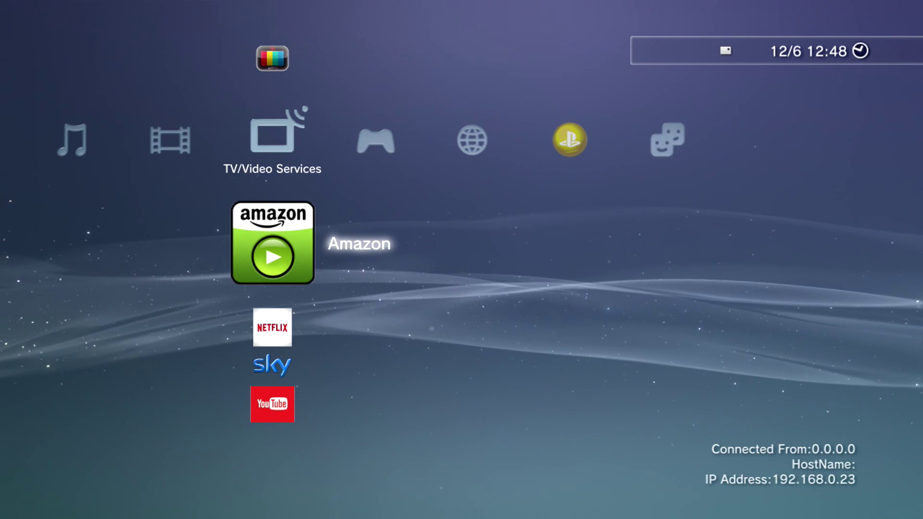
Switch to FileZilla and connect to the saved PS3 site
{"action": "key", "text": "Right"}
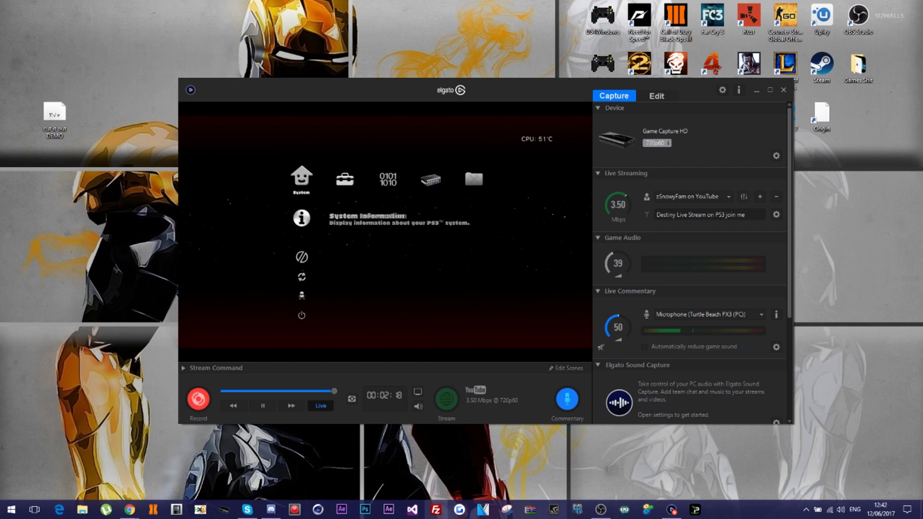
{"action": "left_click", "coordinate": [435, 510]}
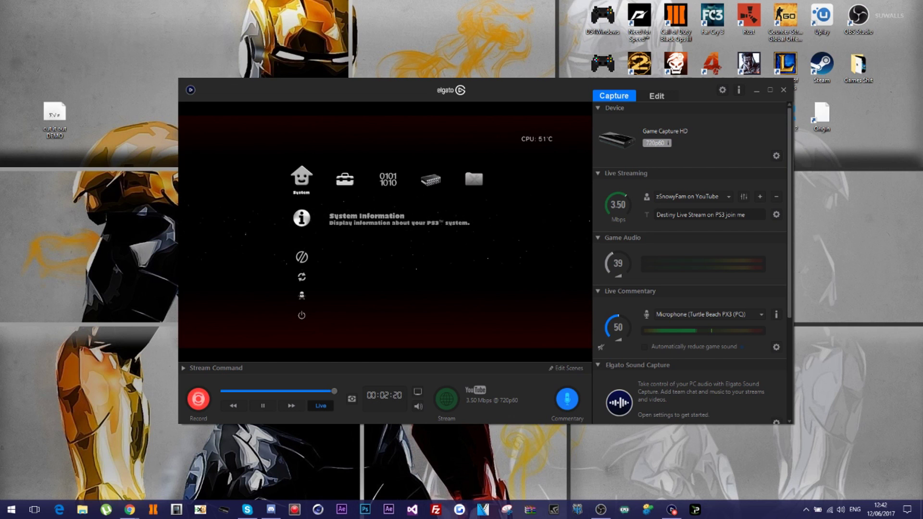
{"action": "left_click_drag", "start_coordinate": [337, 18], "coordinate": [440, 24]}
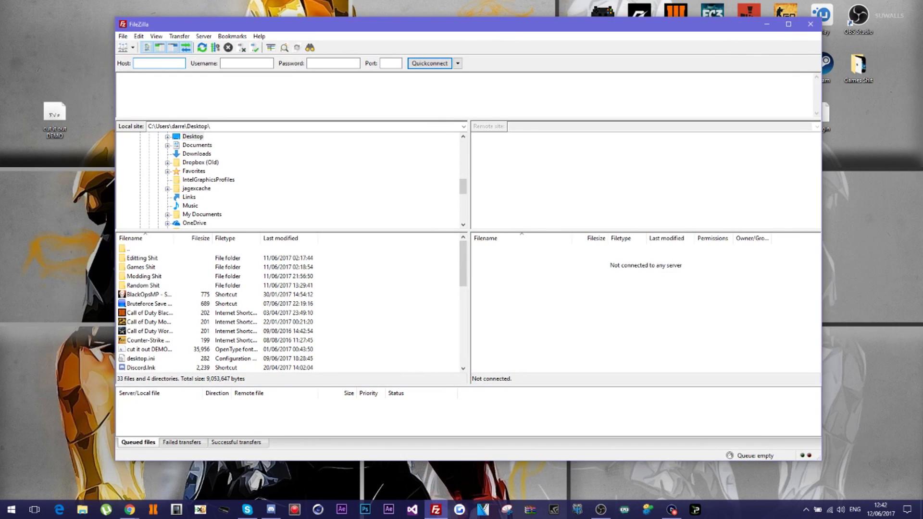
{"action": "left_click", "coordinate": [458, 63]}
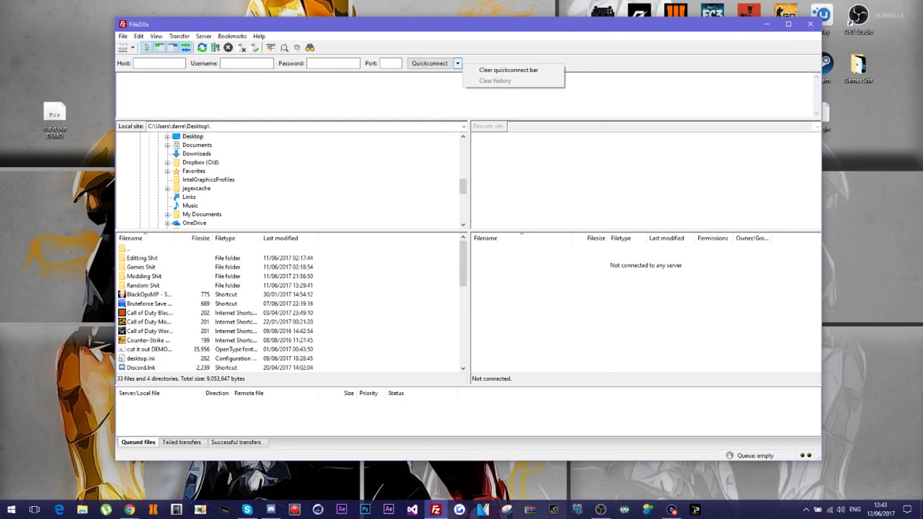
{"action": "left_click", "coordinate": [117, 77]}
{"action": "left_click", "coordinate": [133, 47]}
{"action": "left_click", "coordinate": [142, 60]}
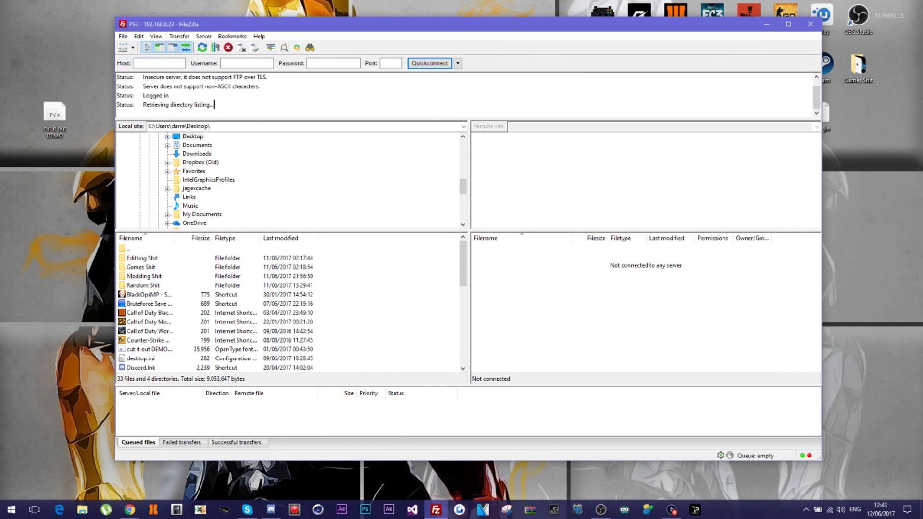
Open the remote folder /dev_rebug/data/font and locate SCE-PS3-SR-R-LATIN.TTF and SCE-PS3-SR-R-LATIN2.TTF
{"action": "double_click", "coordinate": [495, 295]}
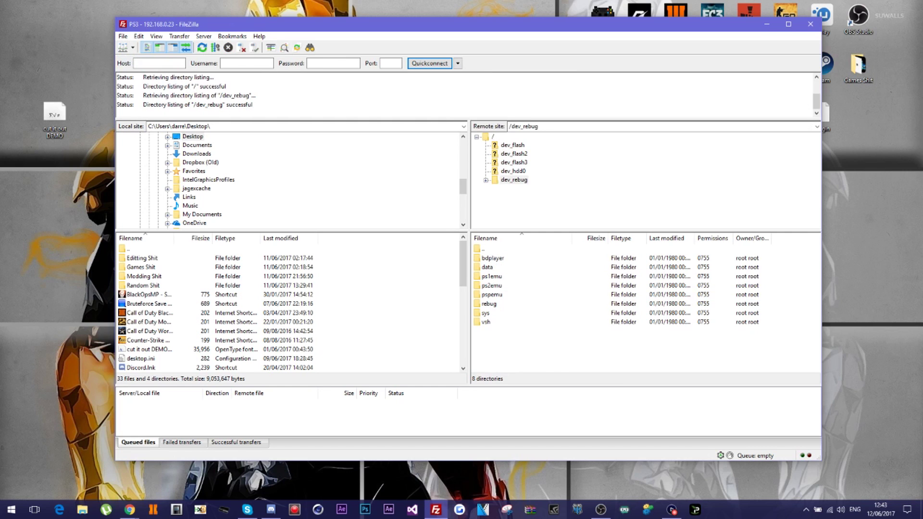
{"action": "double_click", "coordinate": [488, 267]}
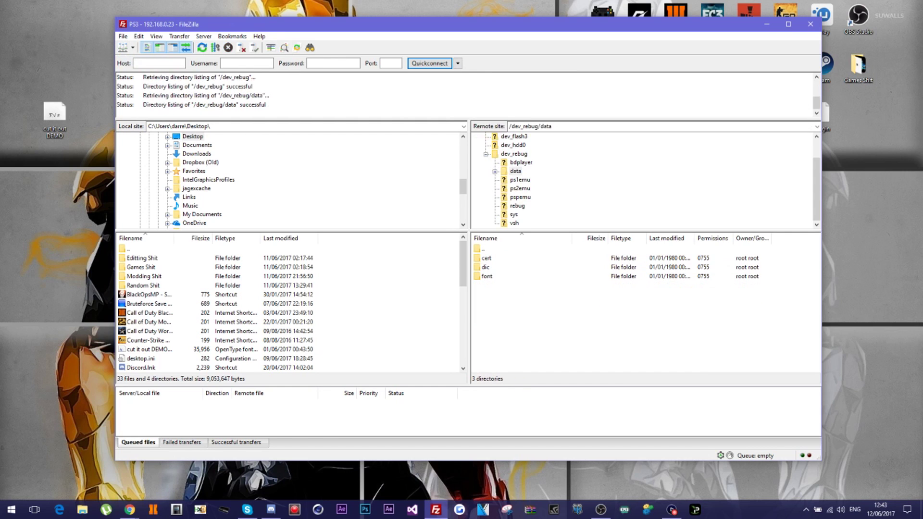
{"action": "double_click", "coordinate": [487, 276]}
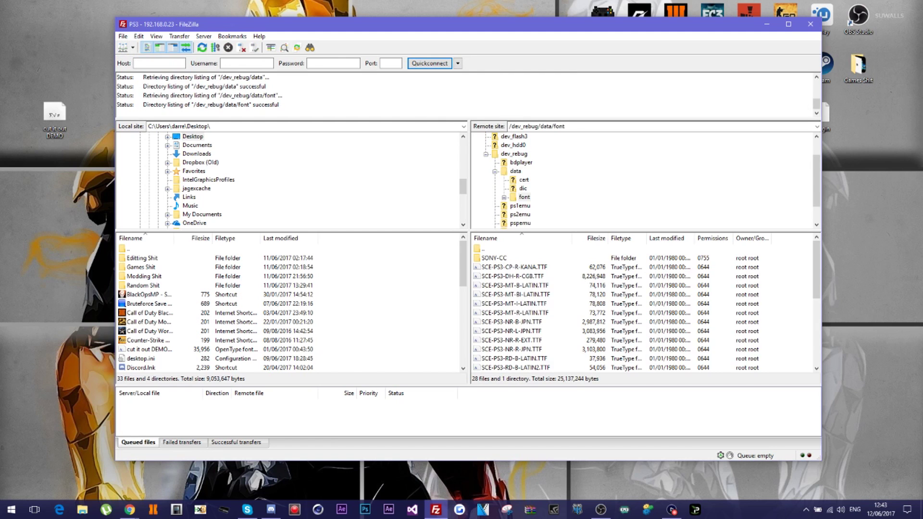
{"action": "scroll", "coordinate": [644, 308], "scroll_direction": "down", "scroll_amount": 1}
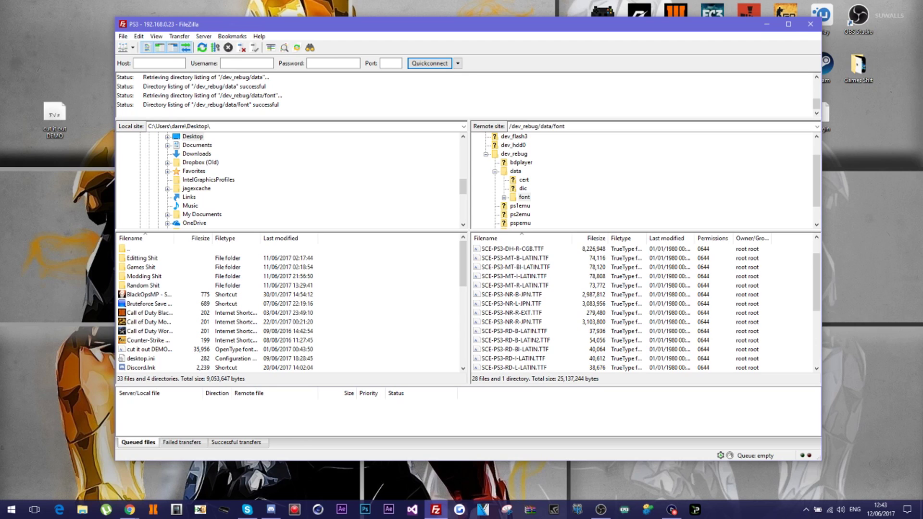
{"action": "scroll", "coordinate": [644, 308], "scroll_direction": "down", "scroll_amount": 3}
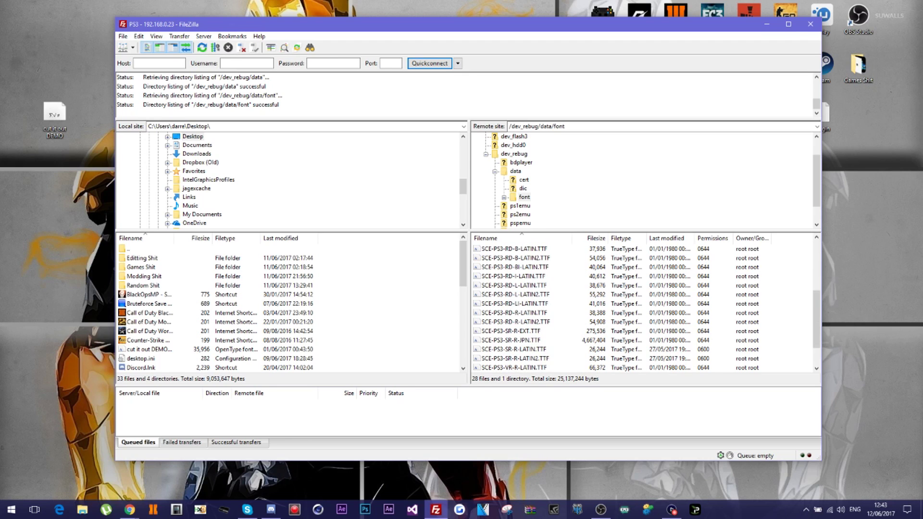
{"action": "left_click", "coordinate": [514, 349]}
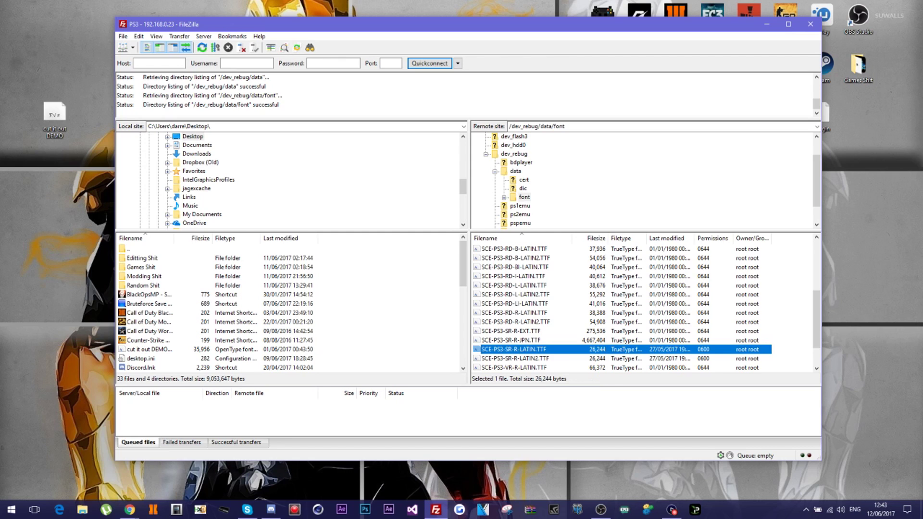
{"action": "left_click", "coordinate": [513, 358]}
{"action": "left_click", "coordinate": [513, 350]}
Duplicate the cut it out DEMO font on the desktop and place the copy below the original
{"action": "left_click", "coordinate": [55, 120]}
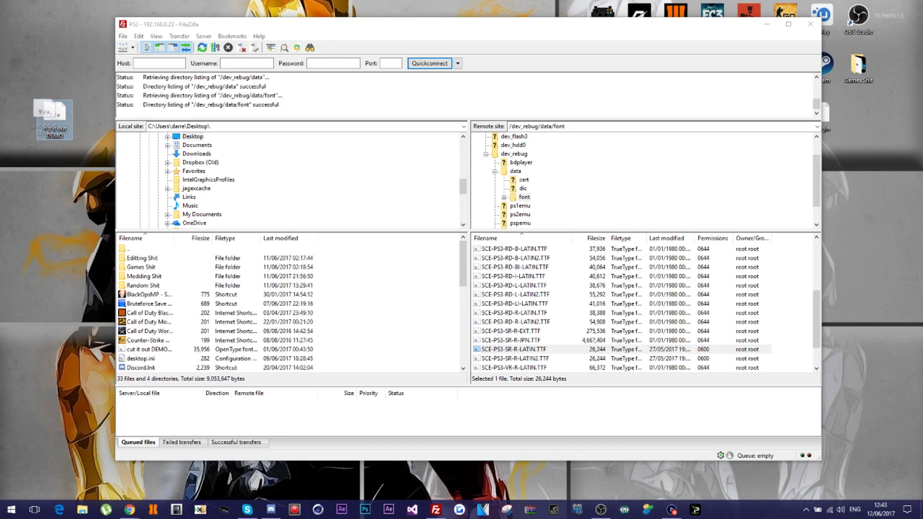
{"action": "key", "text": "ctrl+c"}
{"action": "key", "text": "ctrl+v"}
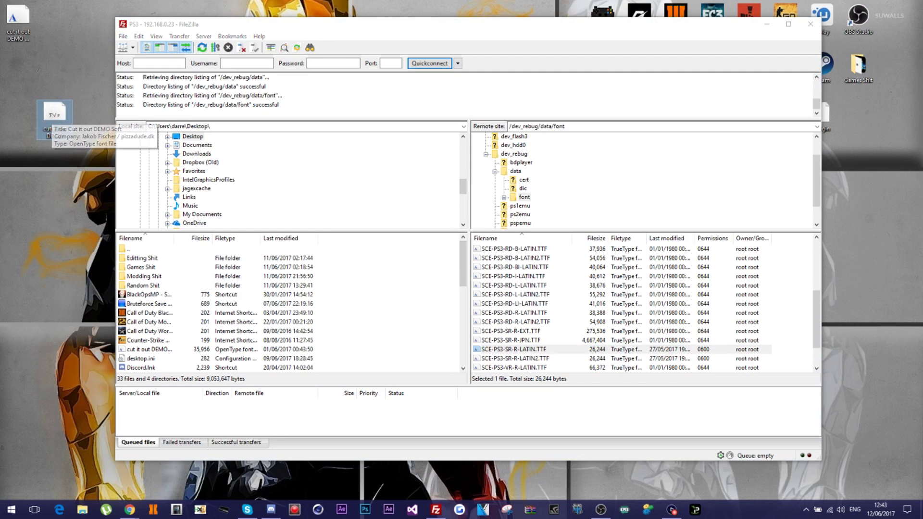
{"action": "left_click_drag", "start_coordinate": [19, 23], "coordinate": [55, 169]}
{"action": "left_click", "coordinate": [54, 216]}
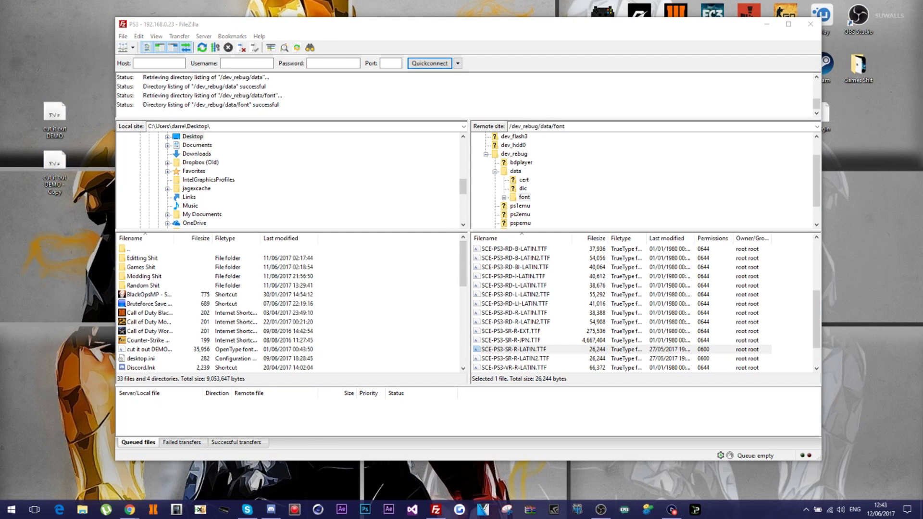
Copy the name of the remote SCE-PS3-SR-R-LATIN.TTF file and rename the original cut it out DEMO font on the desktop as SCE-PS3-SR-R-LATIN
{"action": "left_click", "coordinate": [514, 349]}
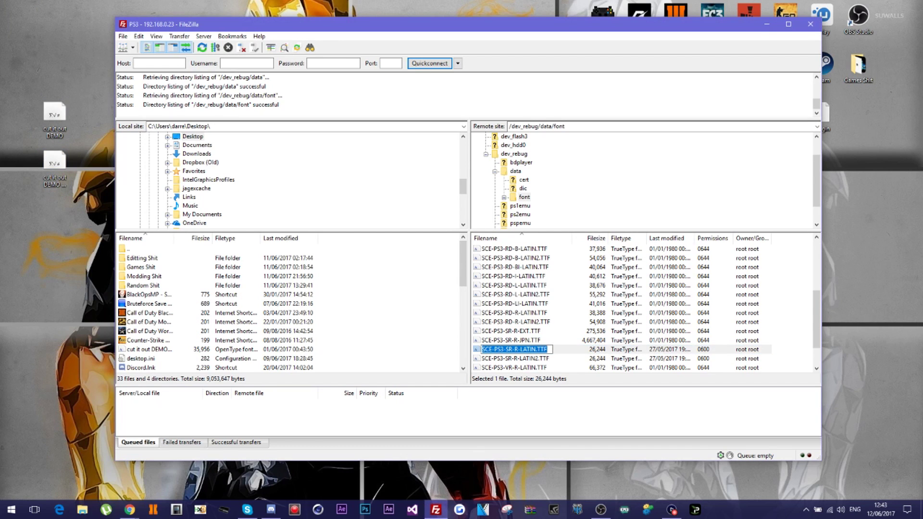
{"action": "left_click", "coordinate": [515, 359]}
{"action": "left_click", "coordinate": [514, 349]}
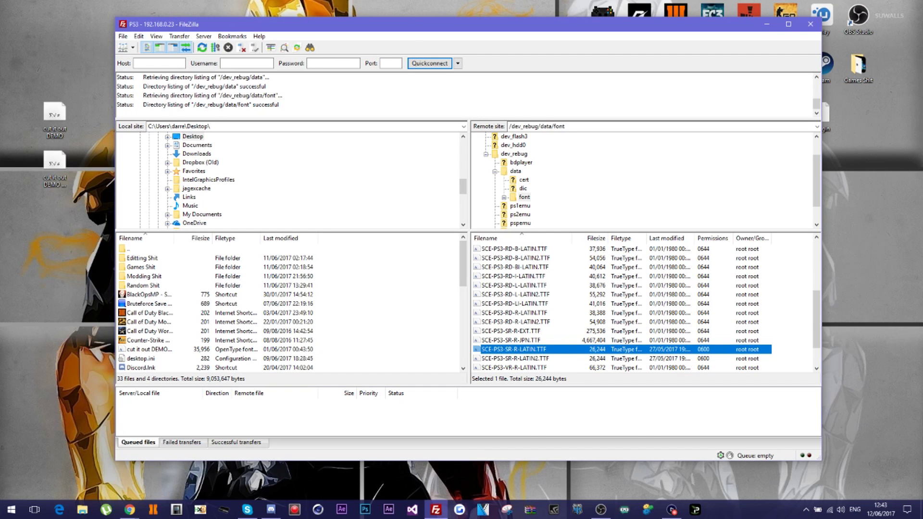
{"action": "right_click", "coordinate": [526, 350]}
{"action": "left_click", "coordinate": [553, 449]}
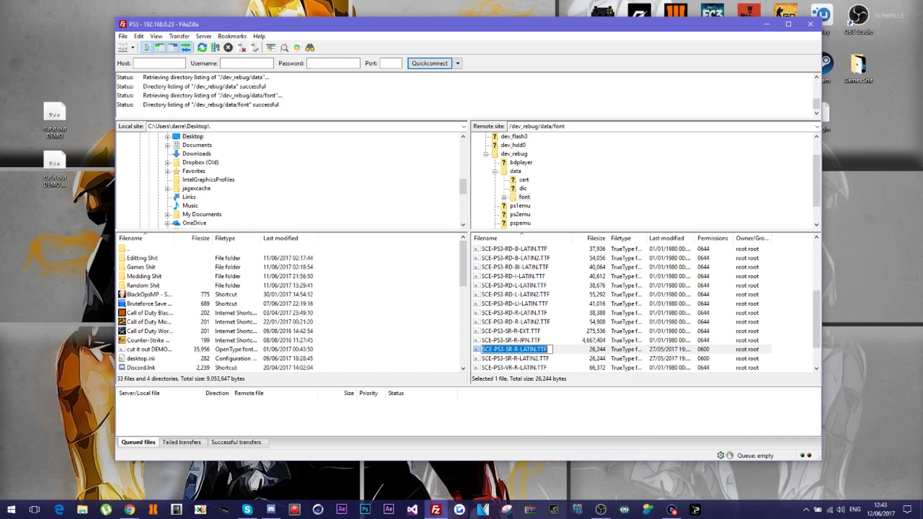
{"action": "left_click_drag", "start_coordinate": [537, 349], "coordinate": [498, 349]}
{"action": "left_click", "coordinate": [55, 120]}
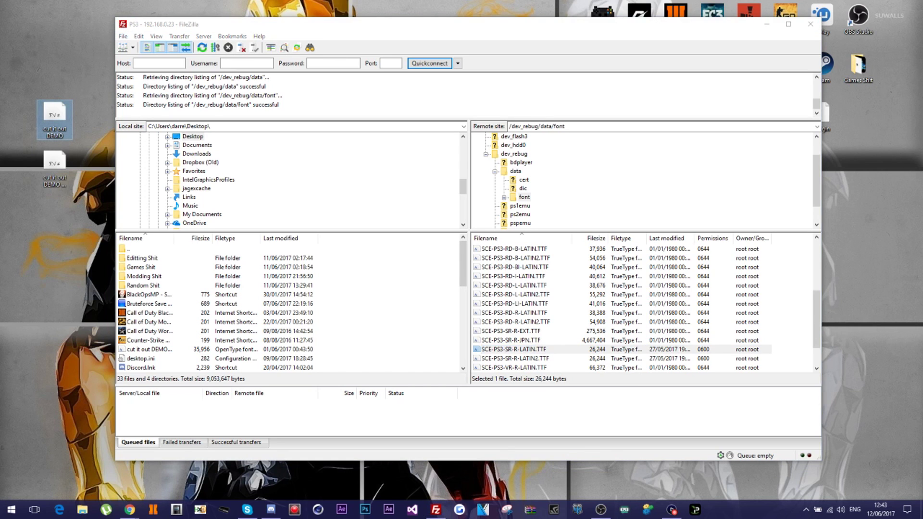
{"action": "right_click", "coordinate": [38, 102]}
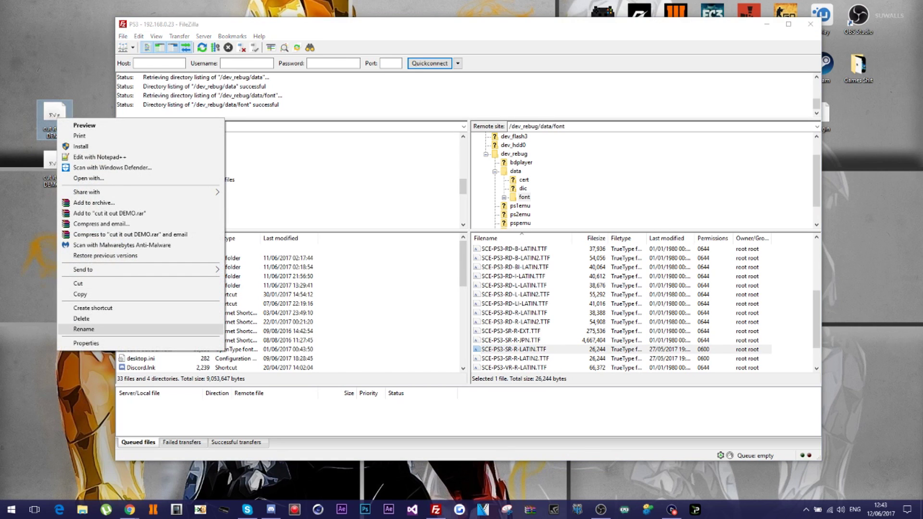
{"action": "left_click", "coordinate": [82, 329]}
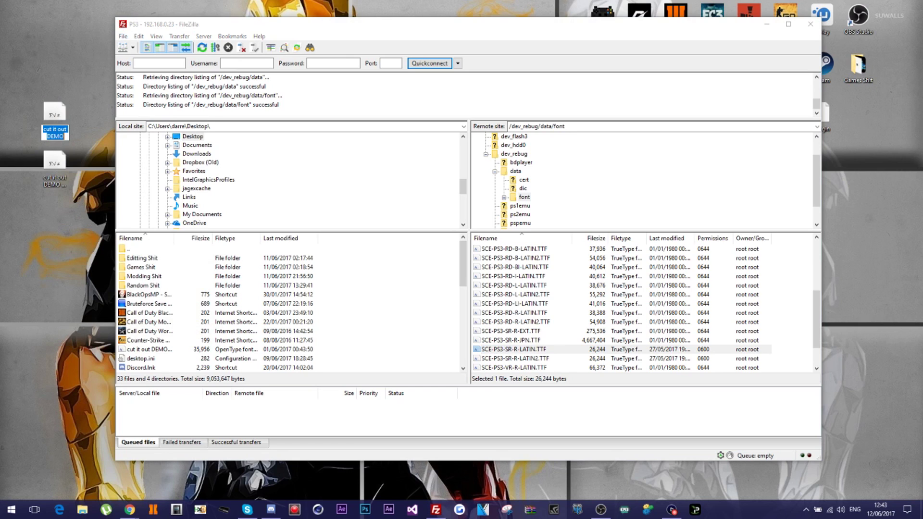
{"action": "key", "text": "ctrl+v"}
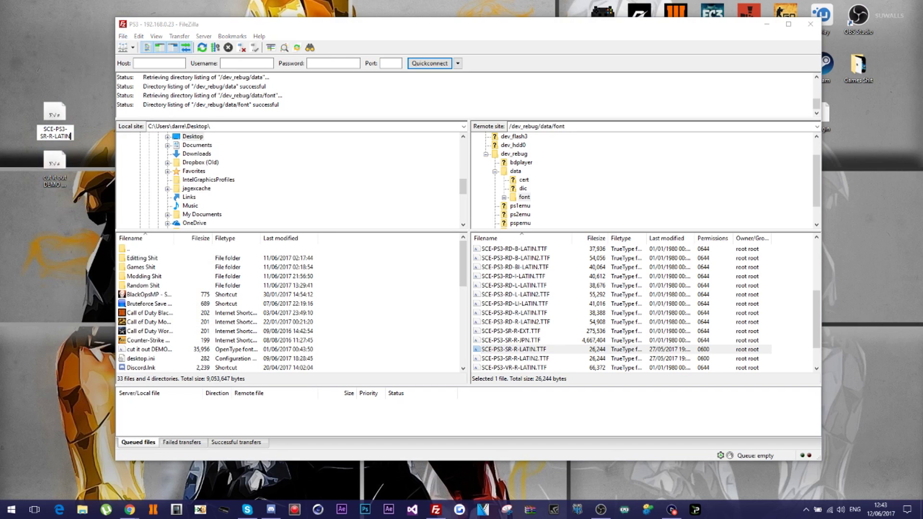
Rename the desktop font copy as SCE-PS3-SR-R-LATIN2 and upload both renamed fonts to /dev_rebug/data/font
{"action": "left_click", "coordinate": [55, 166]}
{"action": "right_click", "coordinate": [58, 167]}
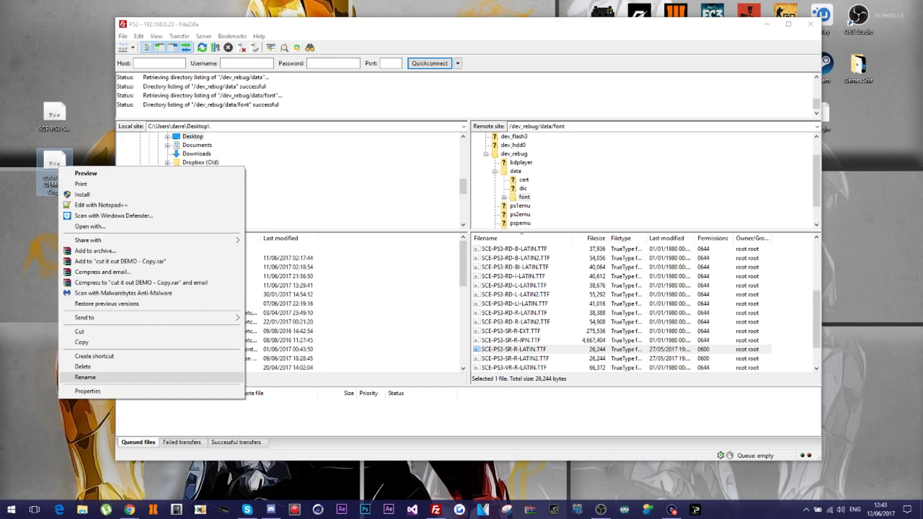
{"action": "left_click", "coordinate": [85, 377]}
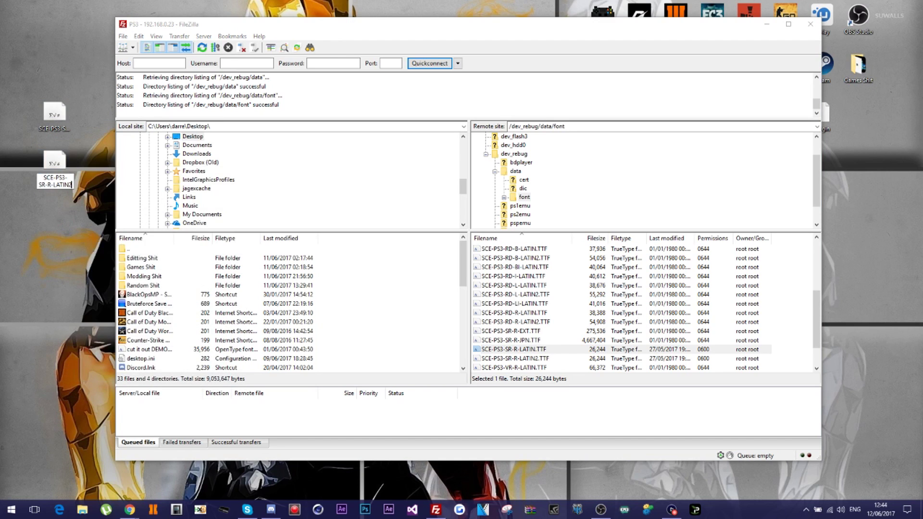
{"action": "key", "text": "Return"}
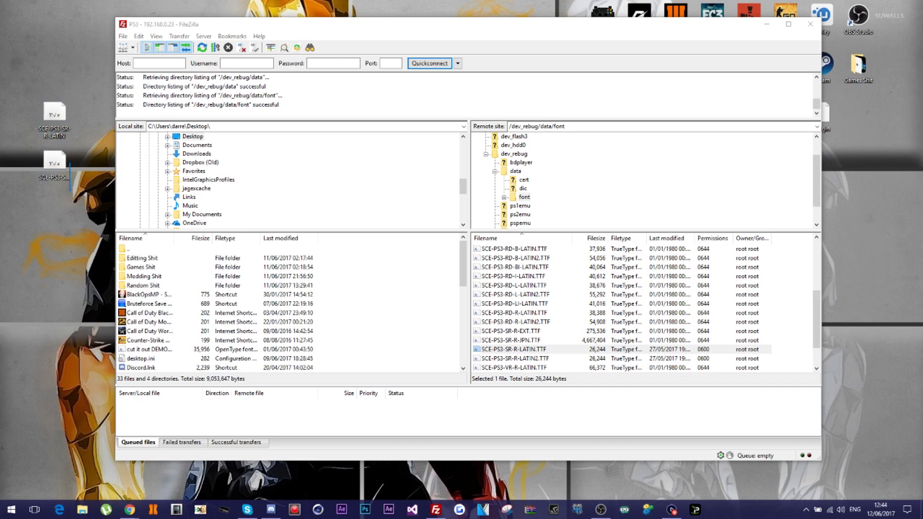
{"action": "left_click_drag", "start_coordinate": [71, 163], "coordinate": [563, 300]}
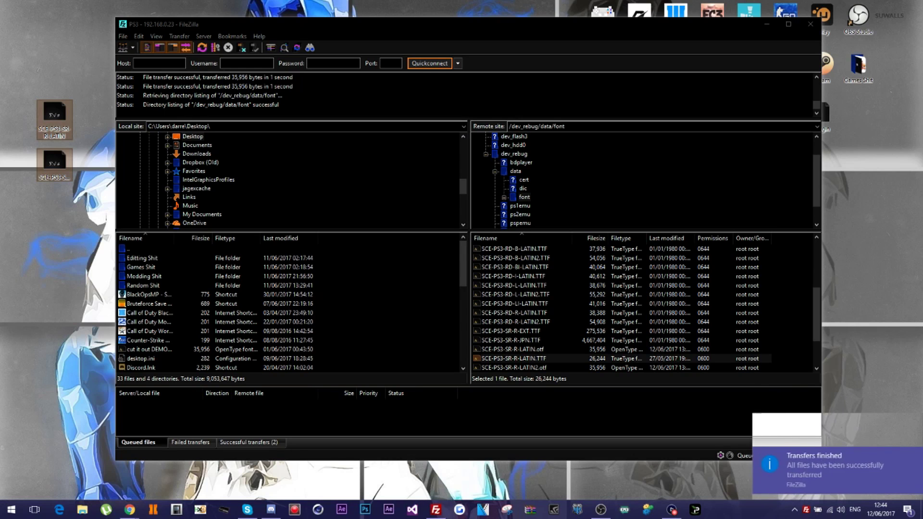
Delete SCE-PS3-SR-R-LATIN.otf and SCE-PS3-SR-R-LATIN2.otf from the remote font folder and both renamed fonts from the desktop
{"action": "scroll", "coordinate": [644, 308], "scroll_direction": "down", "scroll_amount": 1}
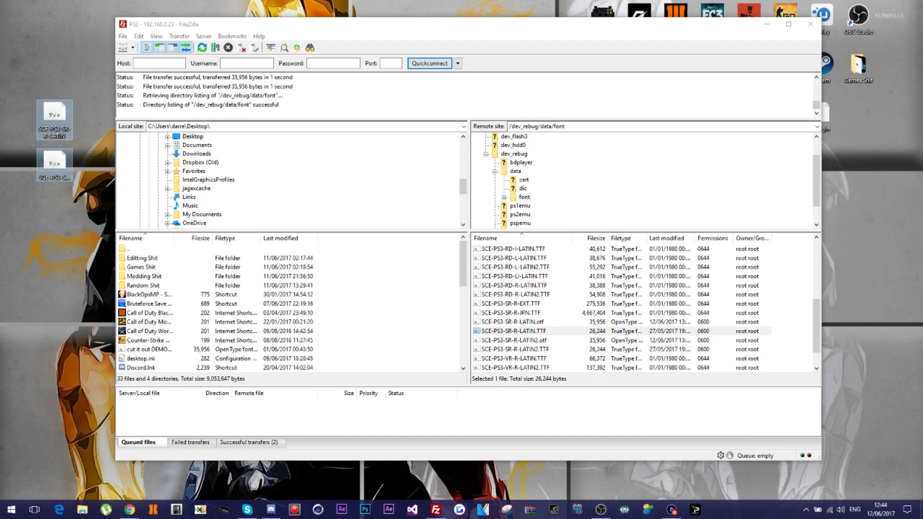
{"action": "left_click", "coordinate": [513, 322]}
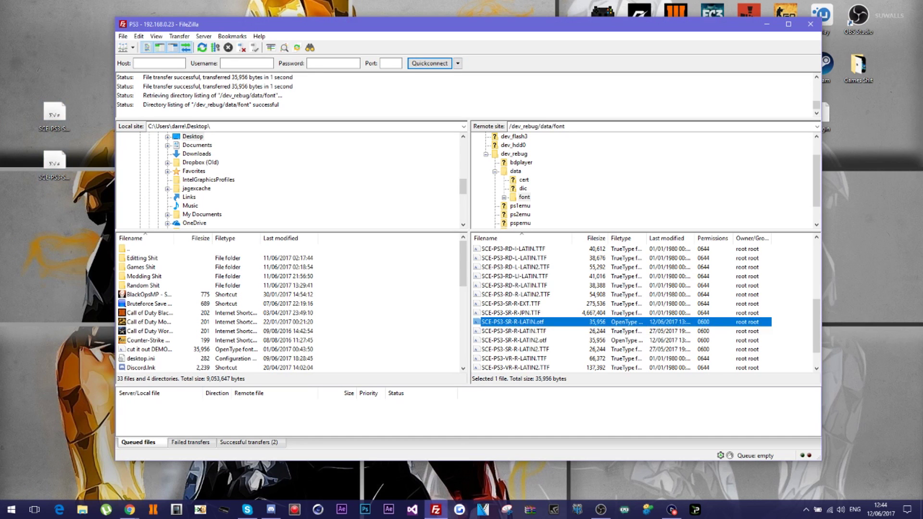
{"action": "key", "text": "Delete"}
{"action": "key", "text": "Return"}
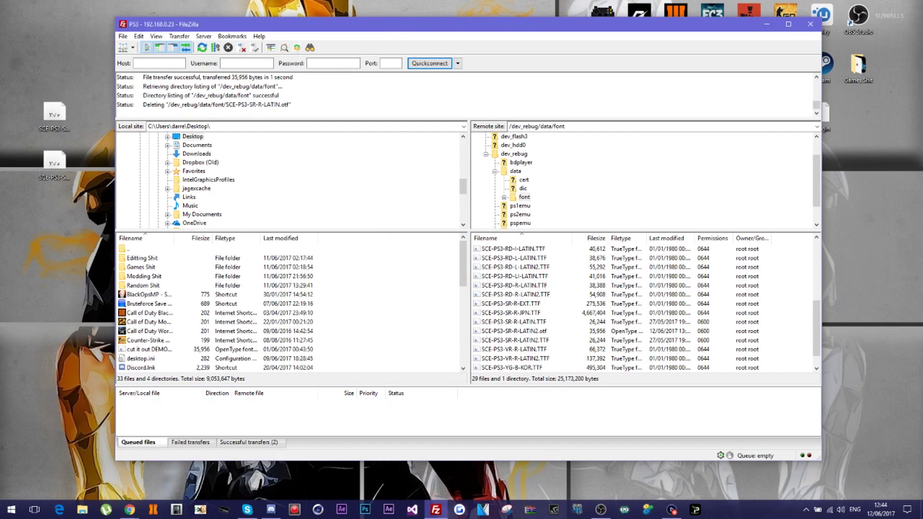
{"action": "left_click", "coordinate": [514, 331]}
{"action": "key", "text": "Delete"}
{"action": "key", "text": "Return"}
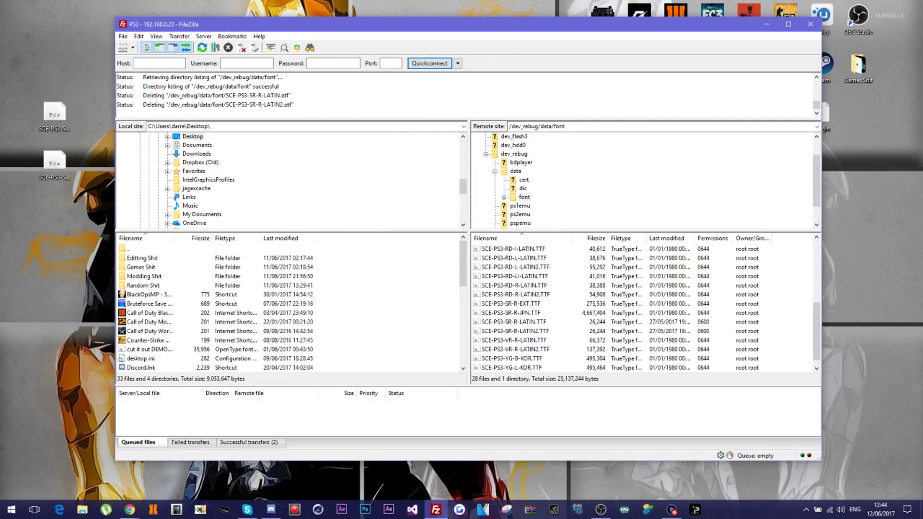
{"action": "left_click_drag", "start_coordinate": [85, 196], "coordinate": [52, 104]}
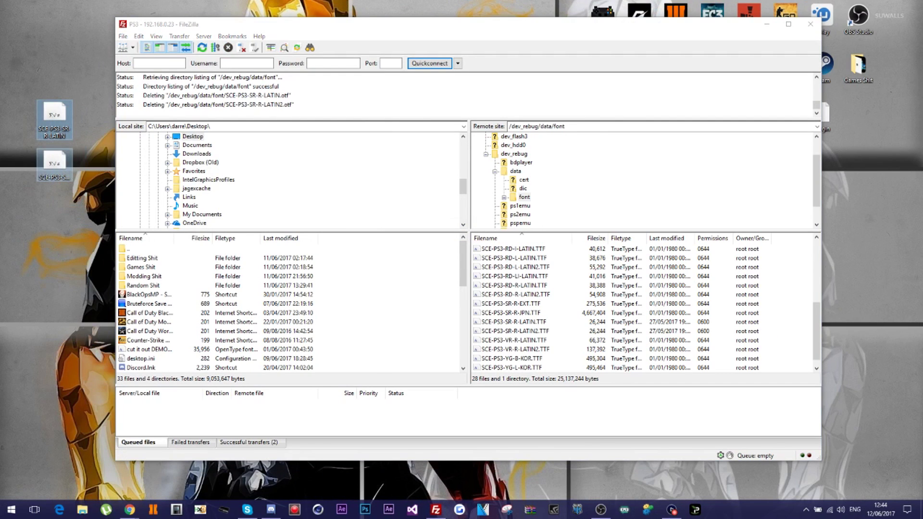
{"action": "key", "text": "Delete"}
Switch to the 1001 Fonts site in the browser and look through page 3 of New & Fresh Fonts for another font
{"action": "left_click", "coordinate": [130, 510]}
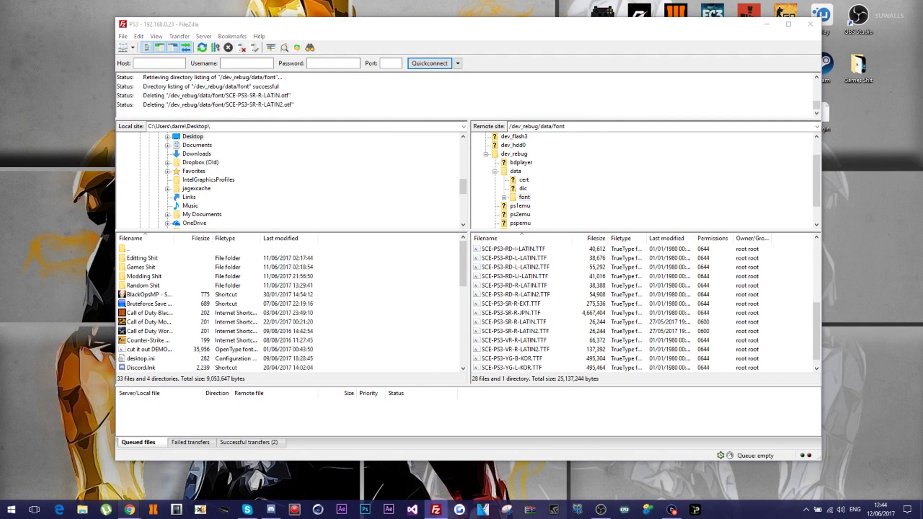
{"action": "left_click", "coordinate": [183, 464]}
{"action": "scroll", "coordinate": [462, 265], "scroll_direction": "down", "scroll_amount": 2}
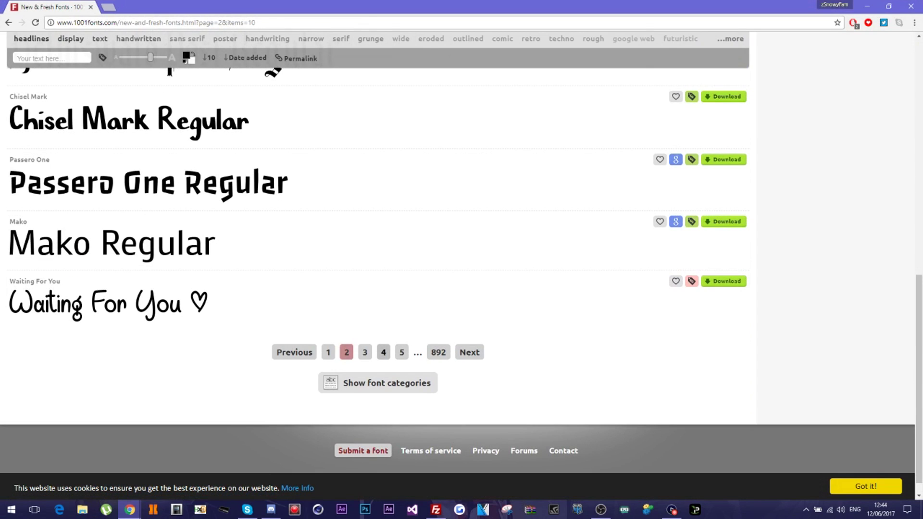
{"action": "left_click", "coordinate": [365, 352]}
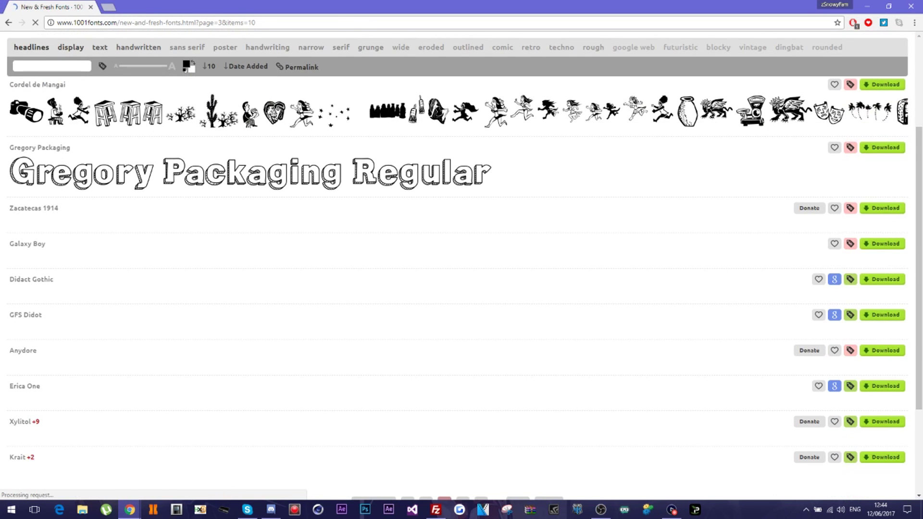
{"action": "scroll", "coordinate": [111, 276], "scroll_direction": "down", "scroll_amount": 5}
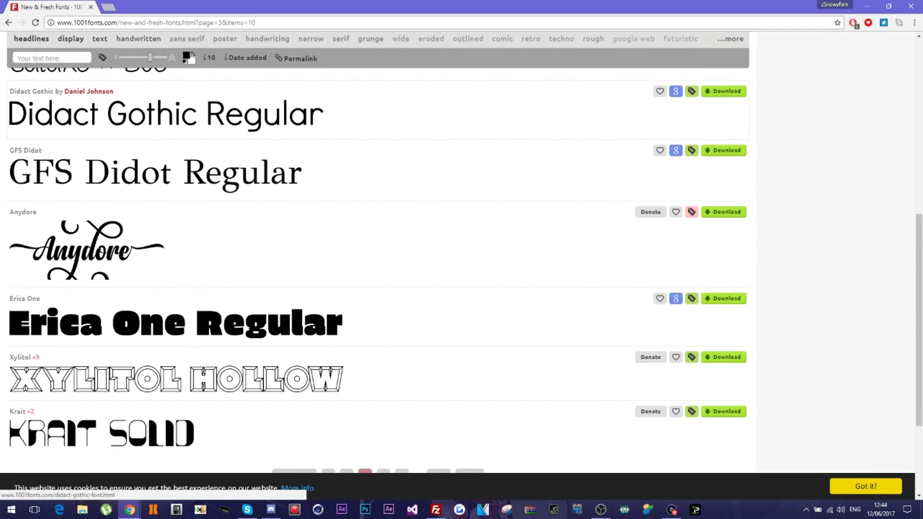
{"action": "scroll", "coordinate": [378, 269], "scroll_direction": "down", "scroll_amount": 2}
{"action": "scroll", "coordinate": [378, 269], "scroll_direction": "up", "scroll_amount": 2}
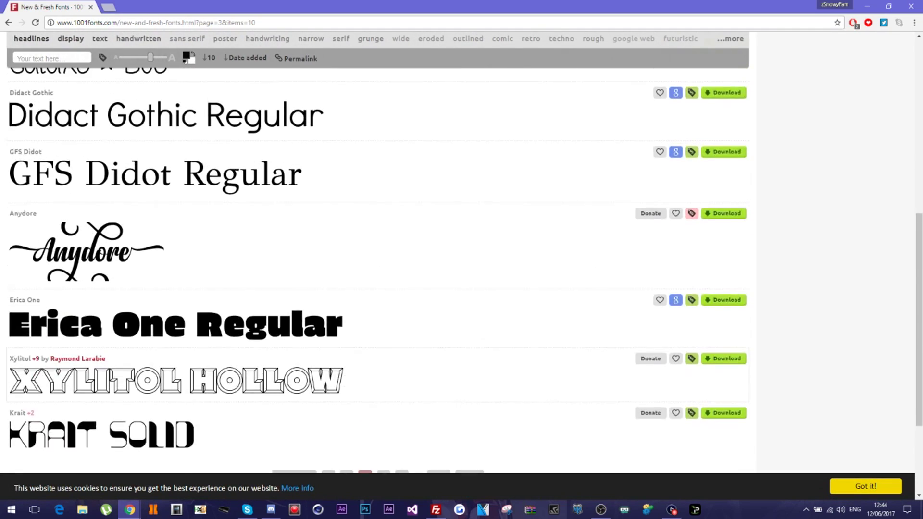
{"action": "scroll", "coordinate": [462, 289], "scroll_direction": "up", "scroll_amount": 1}
{"action": "scroll", "coordinate": [461, 255], "scroll_direction": "up", "scroll_amount": 3}
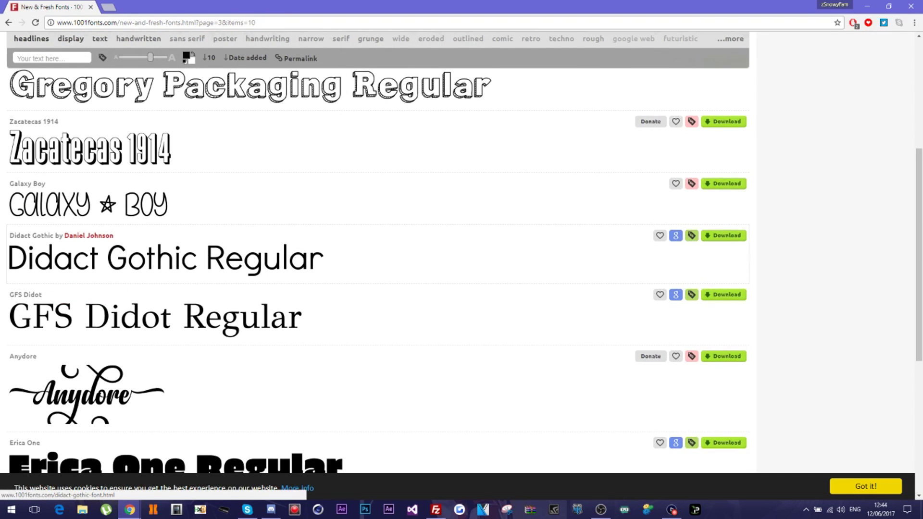
{"action": "scroll", "coordinate": [462, 264], "scroll_direction": "down", "scroll_amount": 7}
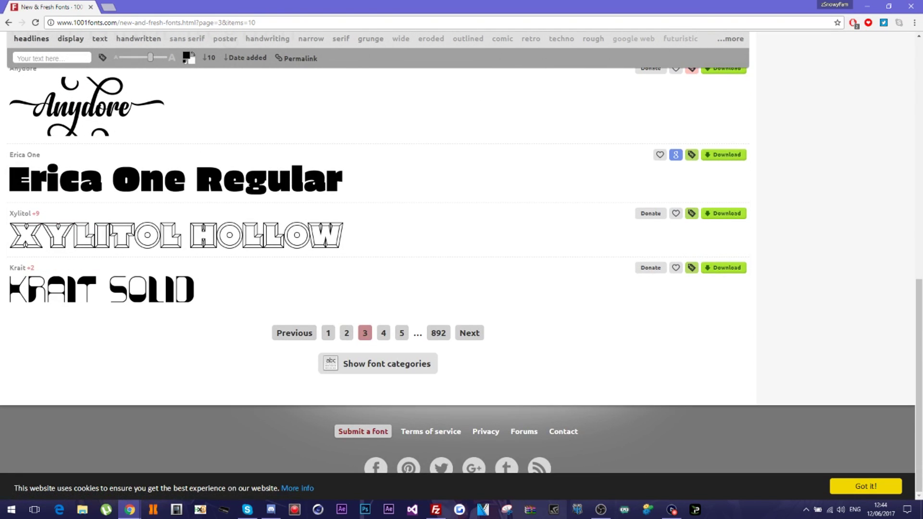
Look through the font previews on pages 4 and 5 of New & Fresh Fonts
{"action": "left_click", "coordinate": [384, 332]}
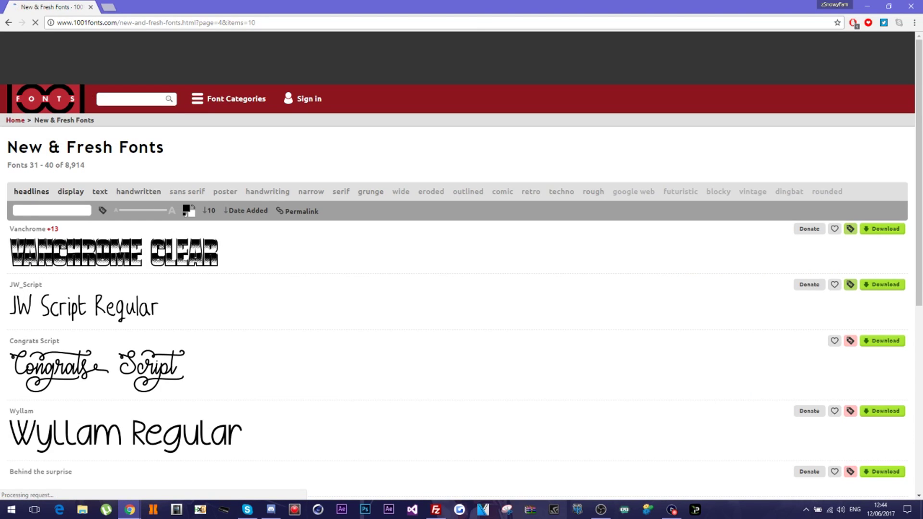
{"action": "scroll", "coordinate": [462, 264], "scroll_direction": "down", "scroll_amount": 4}
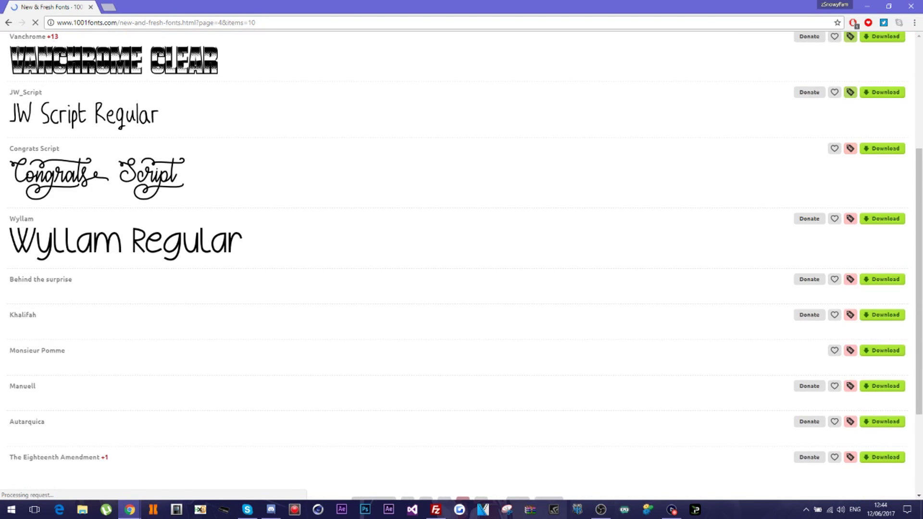
{"action": "scroll", "coordinate": [462, 264], "scroll_direction": "down", "scroll_amount": 3}
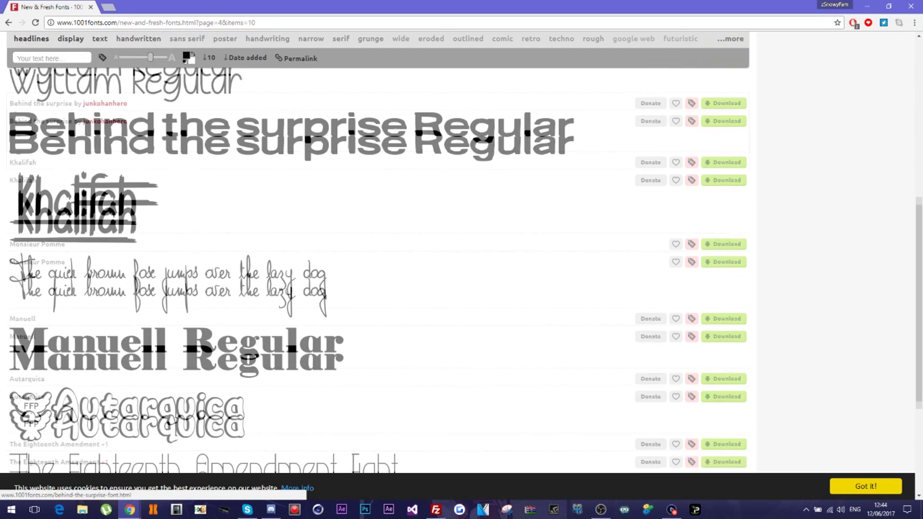
{"action": "scroll", "coordinate": [461, 265], "scroll_direction": "down", "scroll_amount": 4}
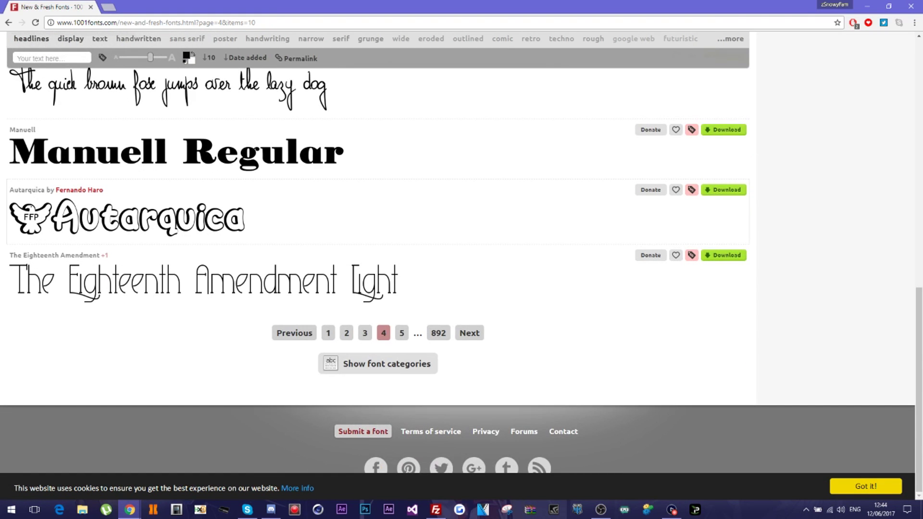
{"action": "left_click", "coordinate": [402, 332]}
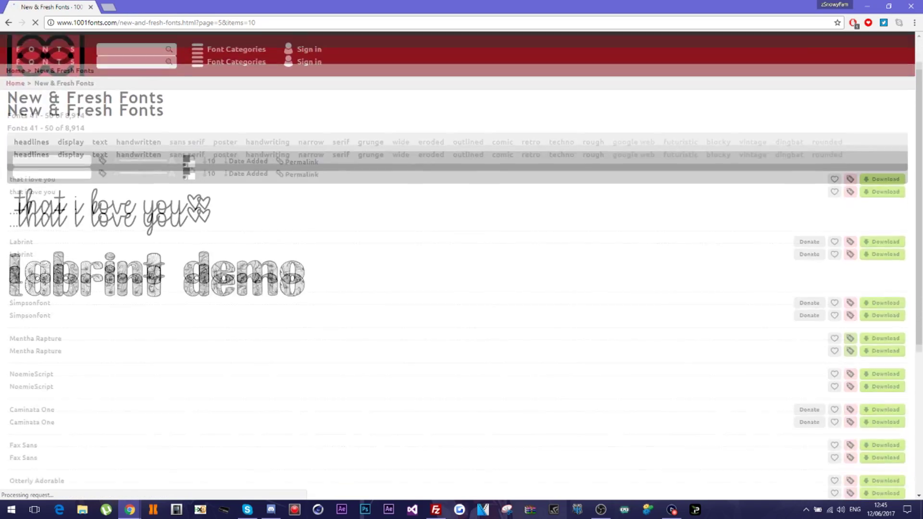
{"action": "scroll", "coordinate": [462, 264], "scroll_direction": "down", "scroll_amount": 5}
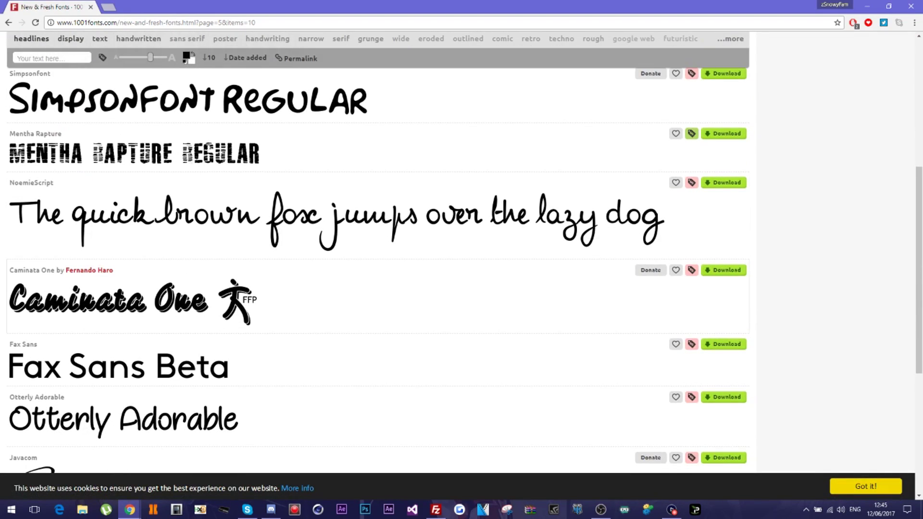
{"action": "scroll", "coordinate": [337, 250], "scroll_direction": "down", "scroll_amount": 4}
{"action": "scroll", "coordinate": [337, 293], "scroll_direction": "up", "scroll_amount": 2}
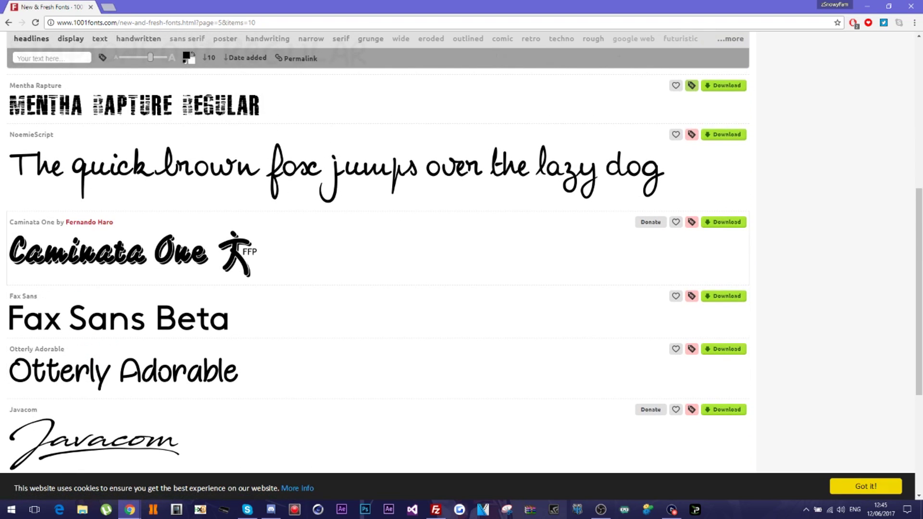
Download the Caminata One font and extract Caminata-One-demo-FFP.ttf from caminata-one.zip to the desktop
{"action": "left_click", "coordinate": [724, 222]}
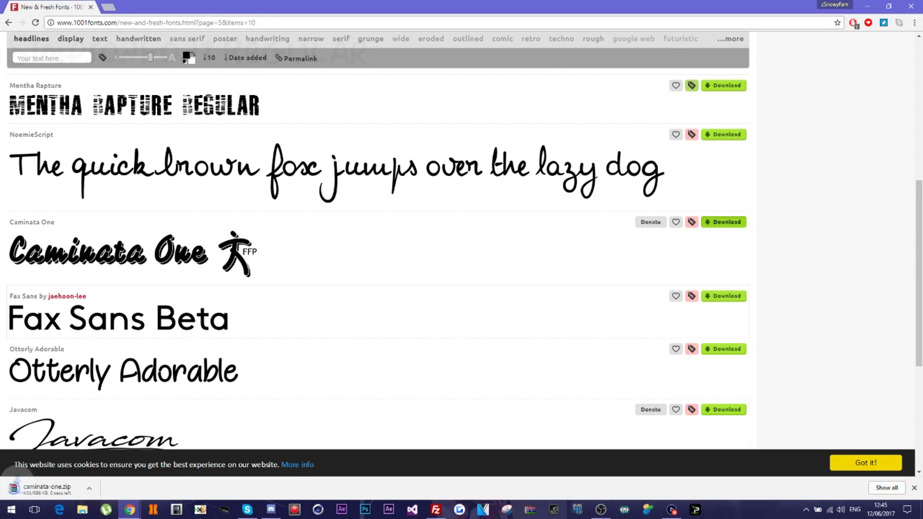
{"action": "left_click", "coordinate": [53, 488]}
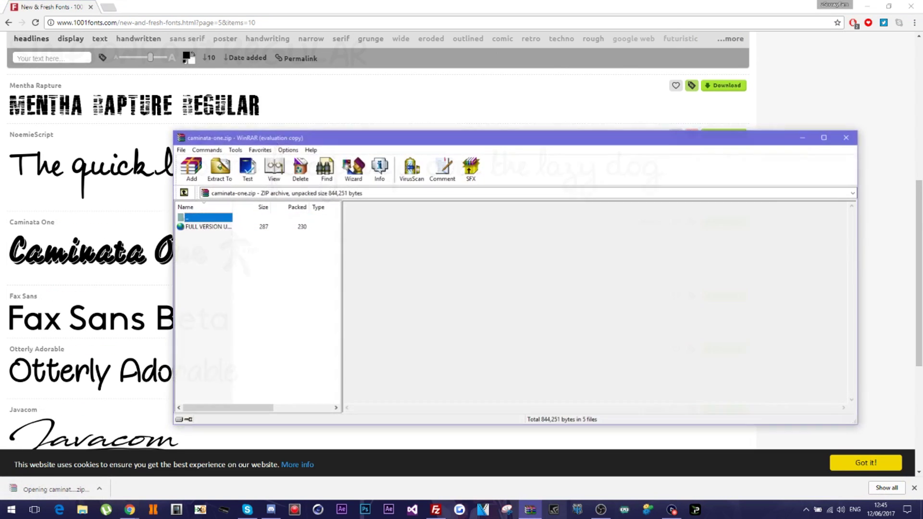
{"action": "left_click", "coordinate": [620, 109]}
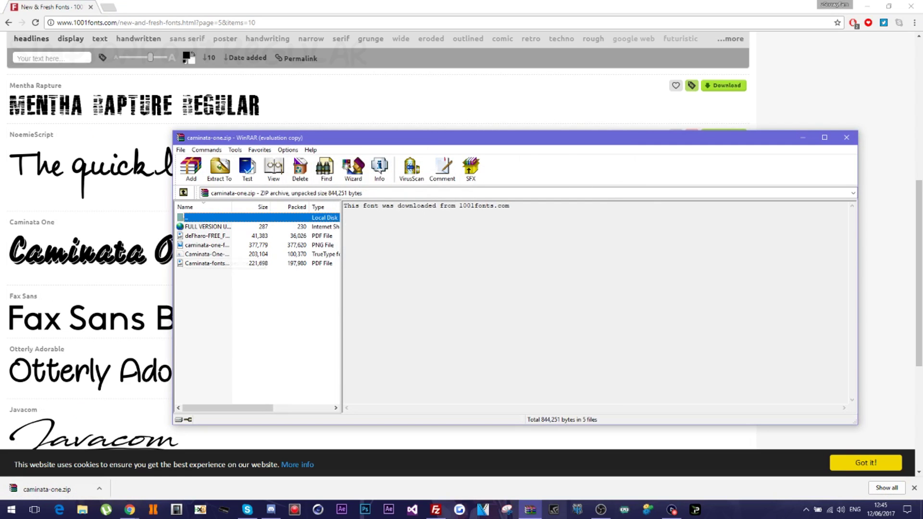
{"action": "left_click", "coordinate": [206, 254]}
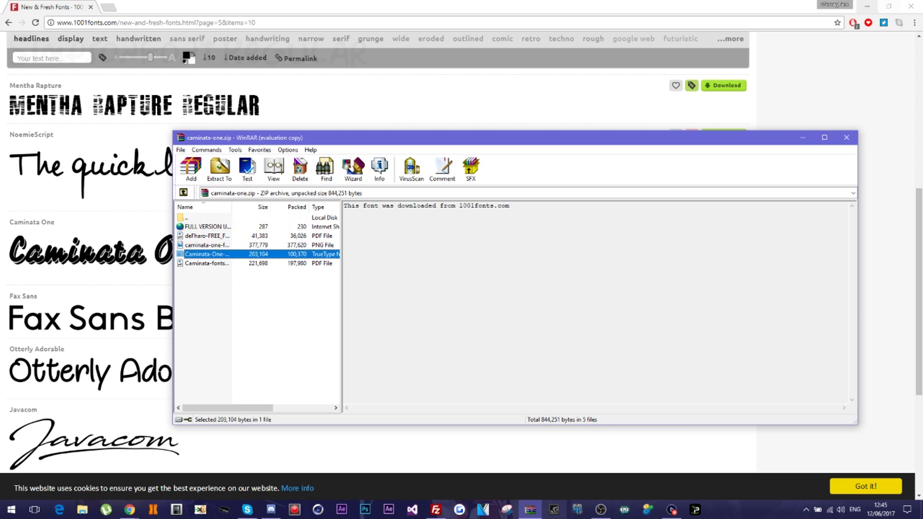
{"action": "left_click", "coordinate": [867, 6]}
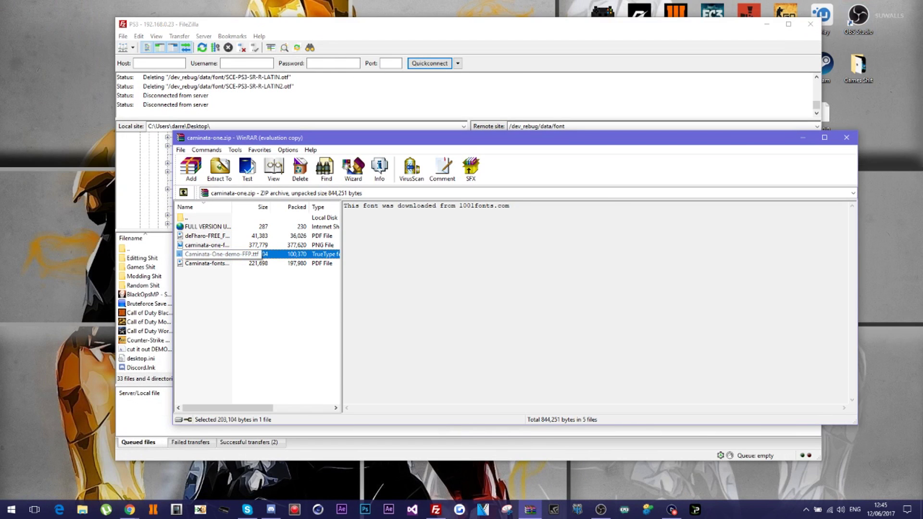
{"action": "left_click_drag", "start_coordinate": [204, 254], "coordinate": [92, 115]}
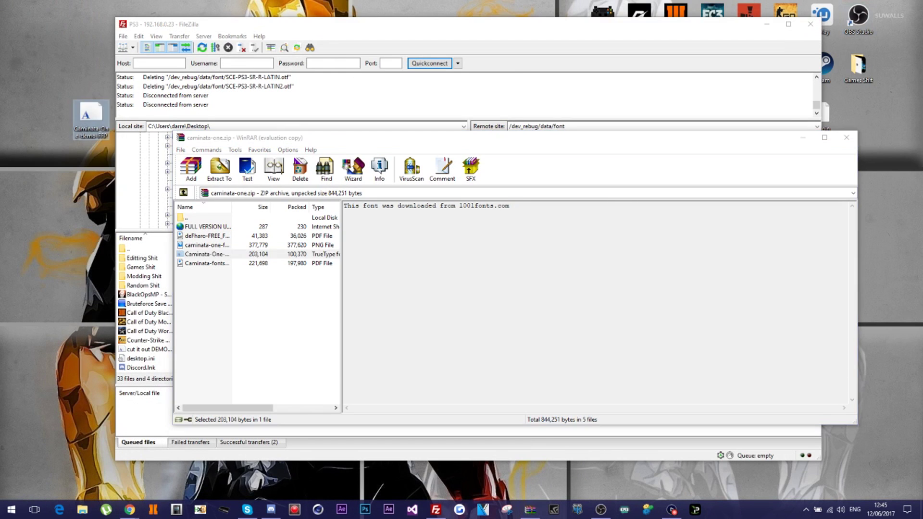
{"action": "left_click", "coordinate": [803, 137]}
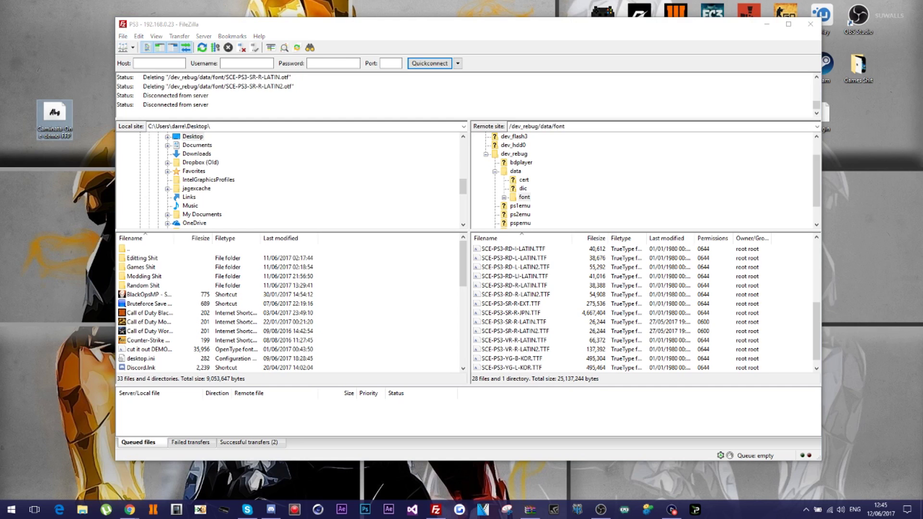
Copy the base name of the remote SCE-PS3-SR-R-LATIN.TTF file and rename the desktop Caminata One font as SCE-PS3-SR-R-LATIN
{"action": "left_click", "coordinate": [513, 322]}
{"action": "right_click", "coordinate": [529, 322]}
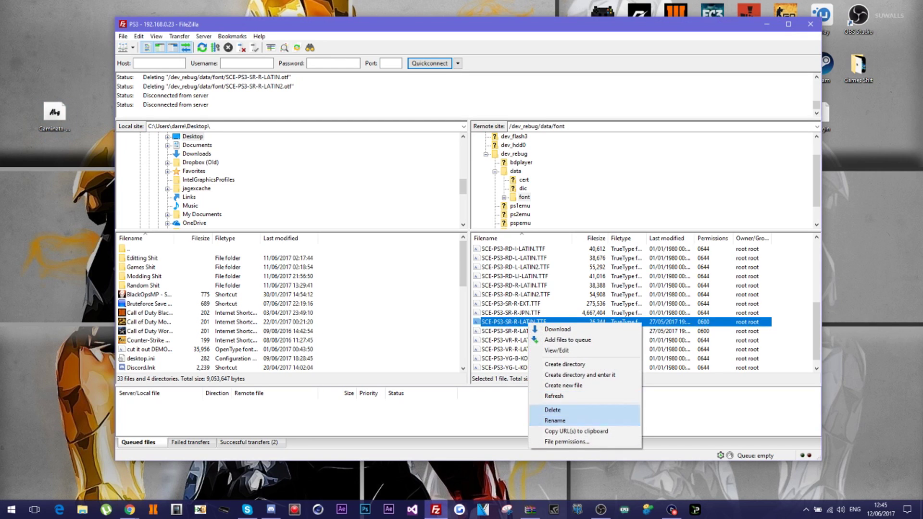
{"action": "left_click", "coordinate": [553, 421]}
{"action": "left_click", "coordinate": [536, 321]}
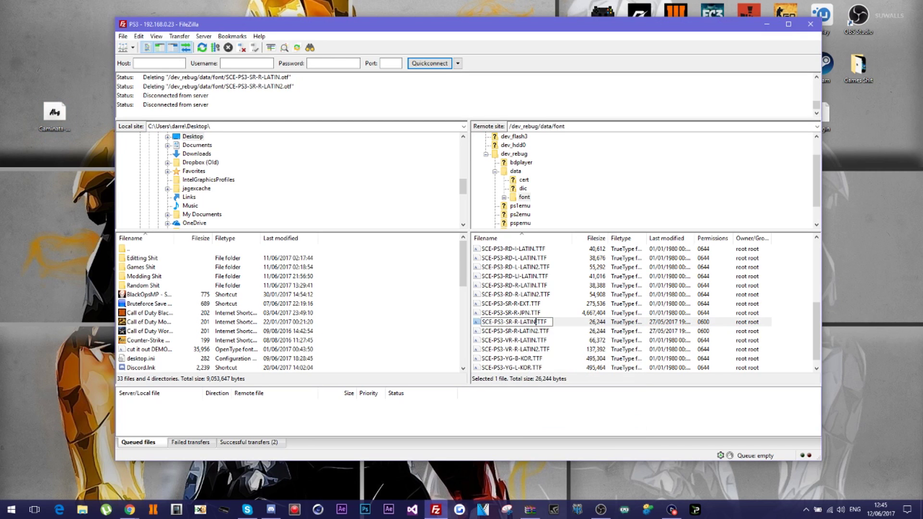
{"action": "left_click_drag", "start_coordinate": [528, 322], "coordinate": [482, 322]}
{"action": "key", "text": "ctrl+c"}
{"action": "left_click", "coordinate": [54, 115]}
{"action": "right_click", "coordinate": [53, 108]}
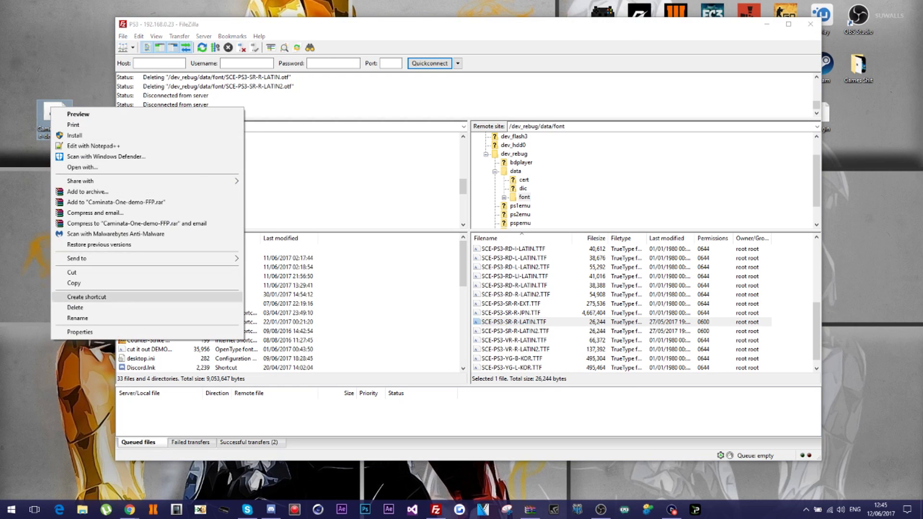
{"action": "left_click", "coordinate": [72, 319]}
{"action": "key", "text": "ctrl+v"}
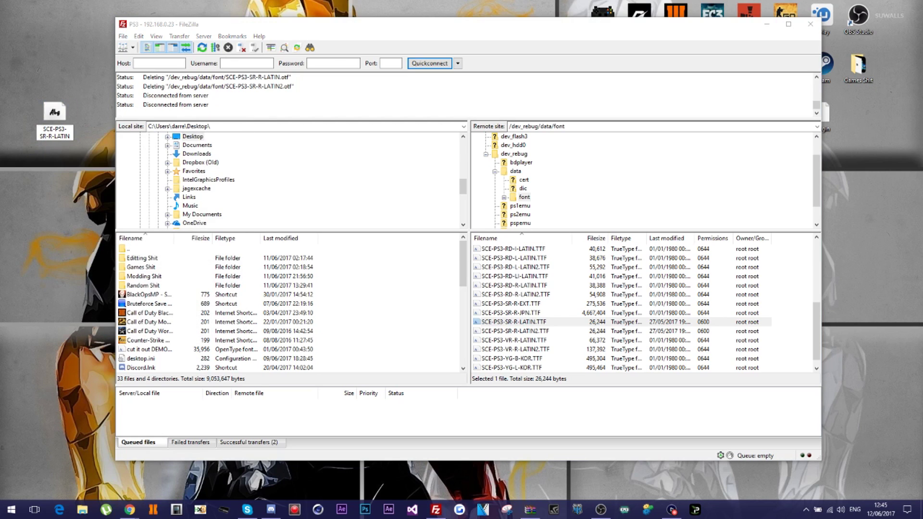
{"action": "key", "text": "Return"}
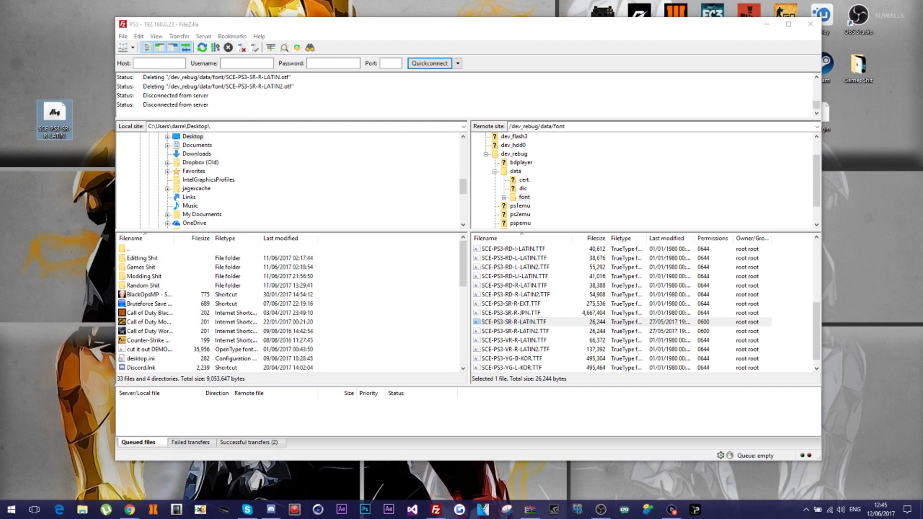
Duplicate the renamed font on the desktop, place the copy below the original and rename it as SCE-PS3-SR-R-LATIN2
{"action": "key", "text": "ctrl+v"}
{"action": "left_click_drag", "start_coordinate": [19, 19], "coordinate": [55, 187]}
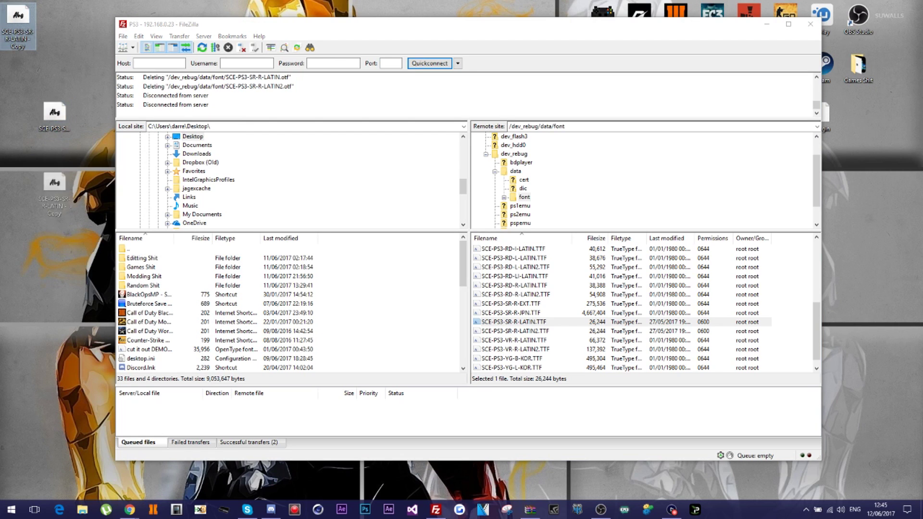
{"action": "right_click", "coordinate": [61, 179]}
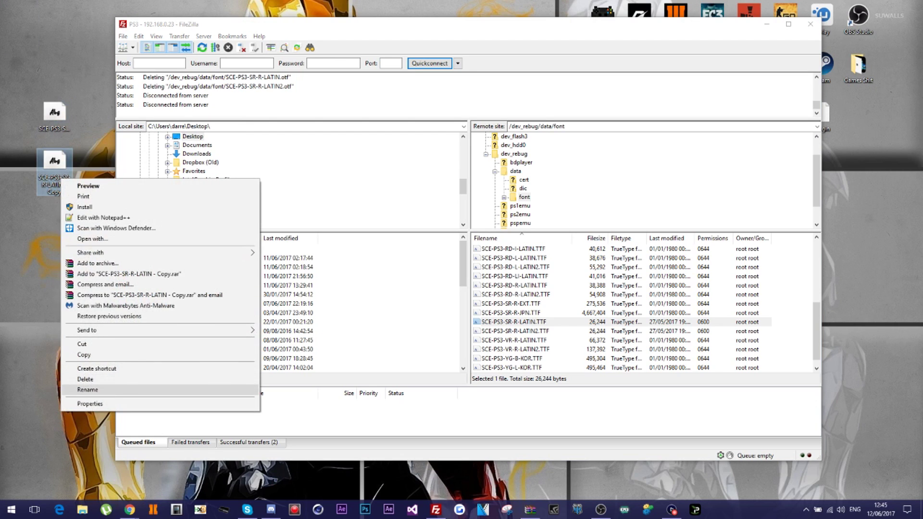
{"action": "key", "text": "Return"}
{"action": "key", "text": "End"}
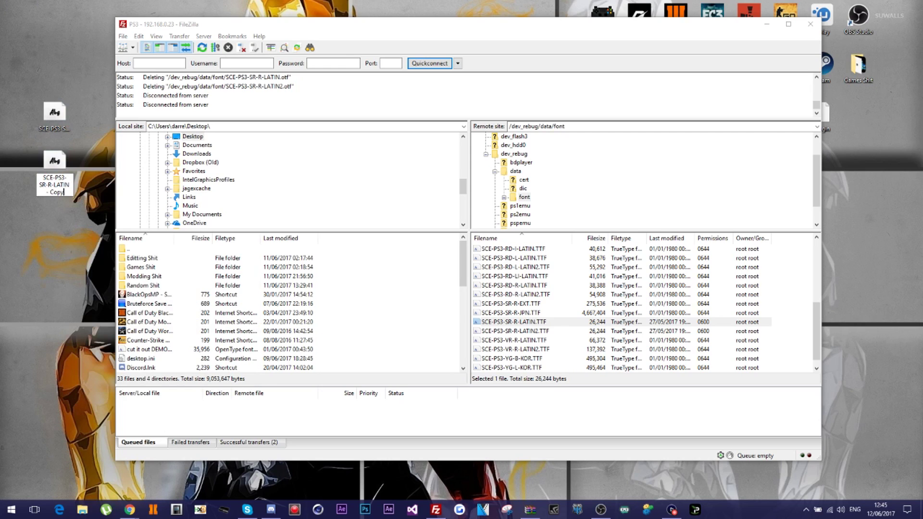
{"action": "key", "text": "BackSpace"}
{"action": "key", "text": "BackSpace"}
{"action": "key", "text": "BackSpace"}
{"action": "key", "text": "BackSpace"}
{"action": "type", "text": "2"}
{"action": "key", "text": "Return"}
Upload both renamed desktop fonts to /dev_rebug/data/font on the PS3
{"action": "key", "text": "shift+Up"}
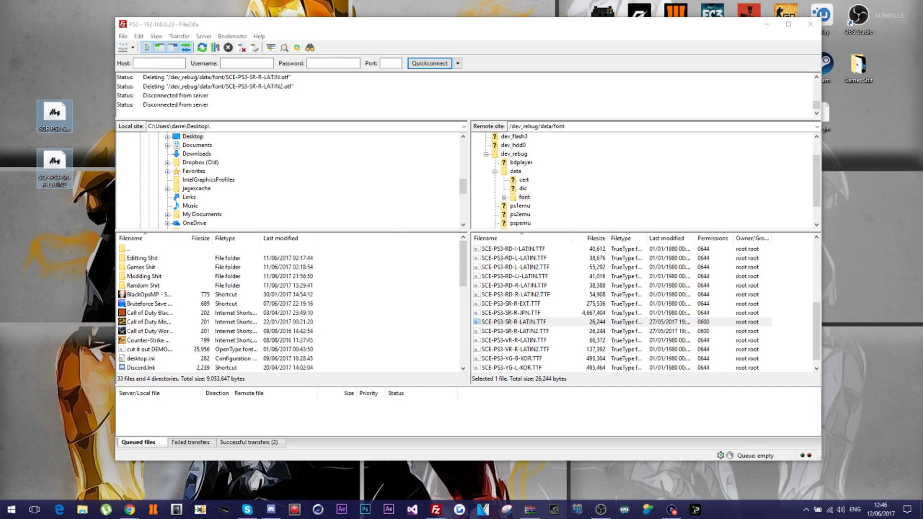
{"action": "left_click_drag", "start_coordinate": [55, 161], "coordinate": [529, 288]}
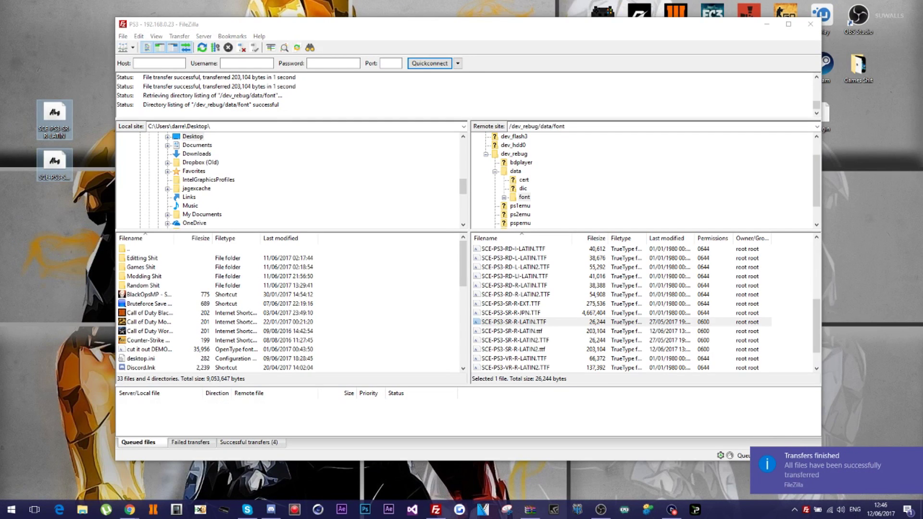
Delete the old SCE-PS3-SR-R-LATIN.TTF and SCE-PS3-SR-R-LATIN2.TTF with uppercase extensions from the remote font folder, then select the new SCE-PS3-SR-R-LATIN.ttf
{"action": "left_click", "coordinate": [515, 340]}
{"action": "left_click", "coordinate": [514, 321]}
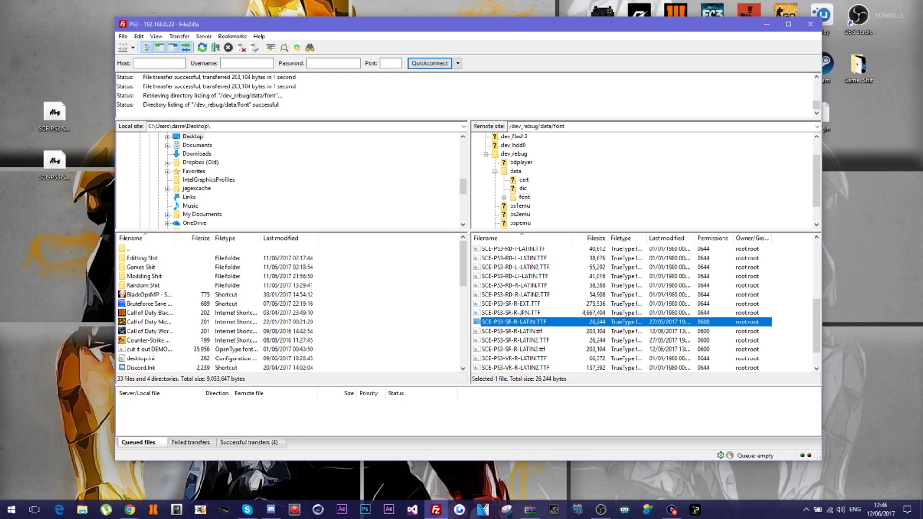
{"action": "key", "text": "Delete"}
{"action": "key", "text": "Return"}
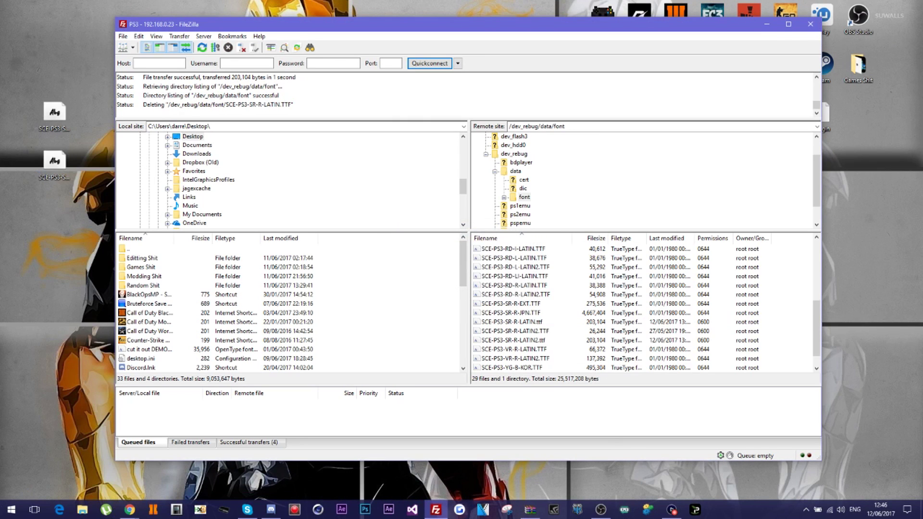
{"action": "left_click", "coordinate": [515, 331]}
{"action": "key", "text": "Delete"}
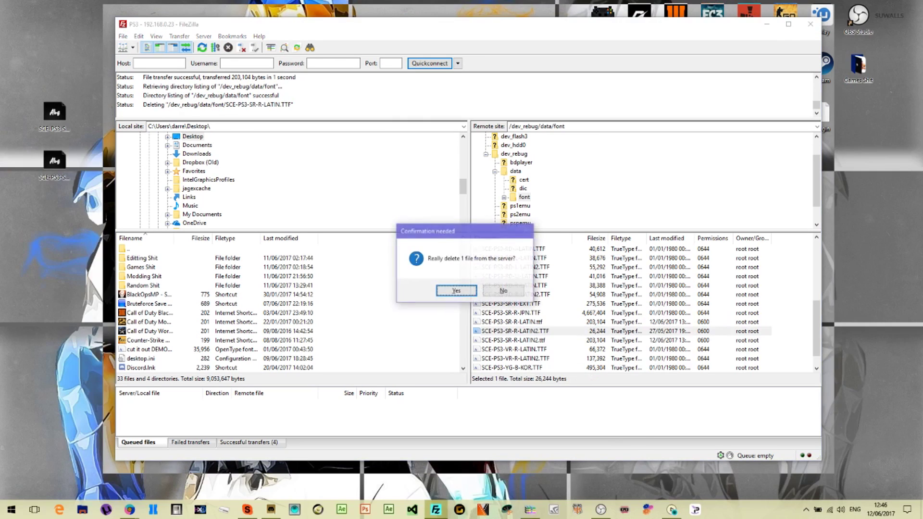
{"action": "key", "text": "Return"}
{"action": "left_click", "coordinate": [529, 322]}
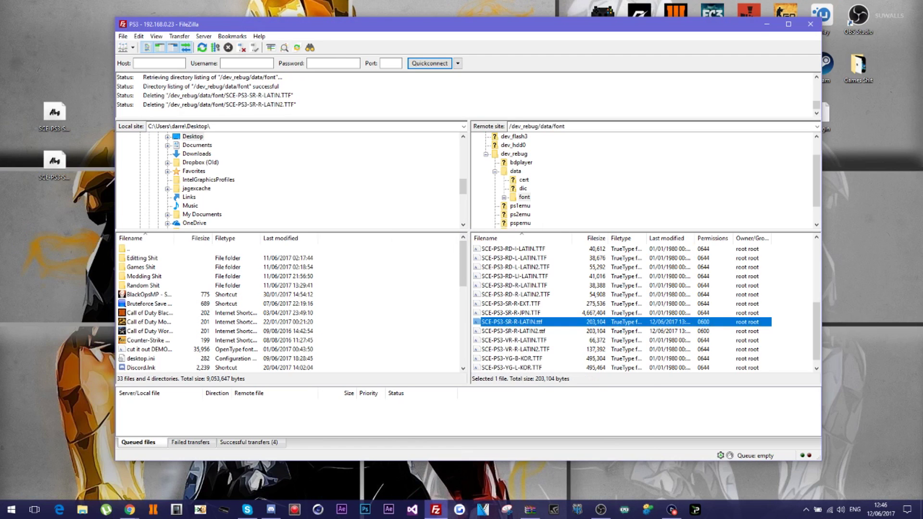
Rename the remote SCE-PS3-SR-R-LATIN.ttf as SCE-PS3-SR-R-LATIN.TTF with an uppercase extension, and select SCE-PS3-SR-R-LATIN2.ttf
{"action": "right_click", "coordinate": [537, 322]}
{"action": "left_click", "coordinate": [564, 420]}
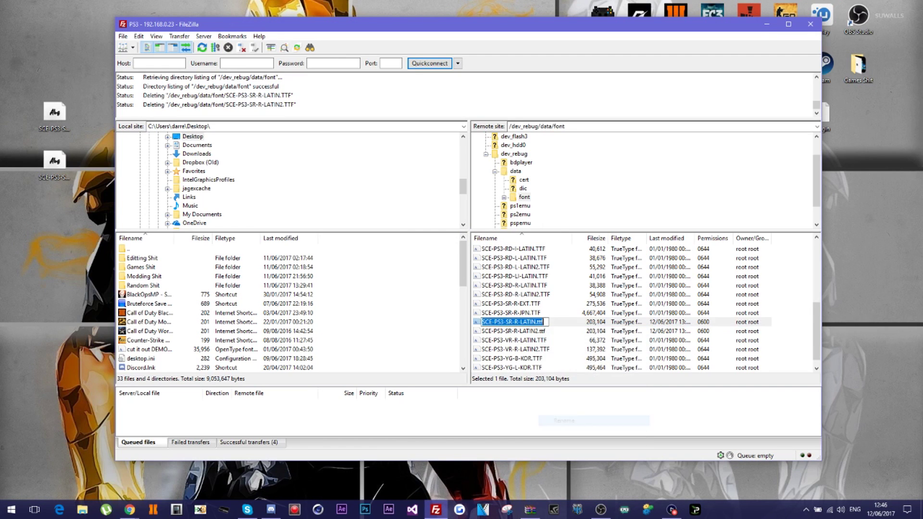
{"action": "left_click", "coordinate": [543, 322]}
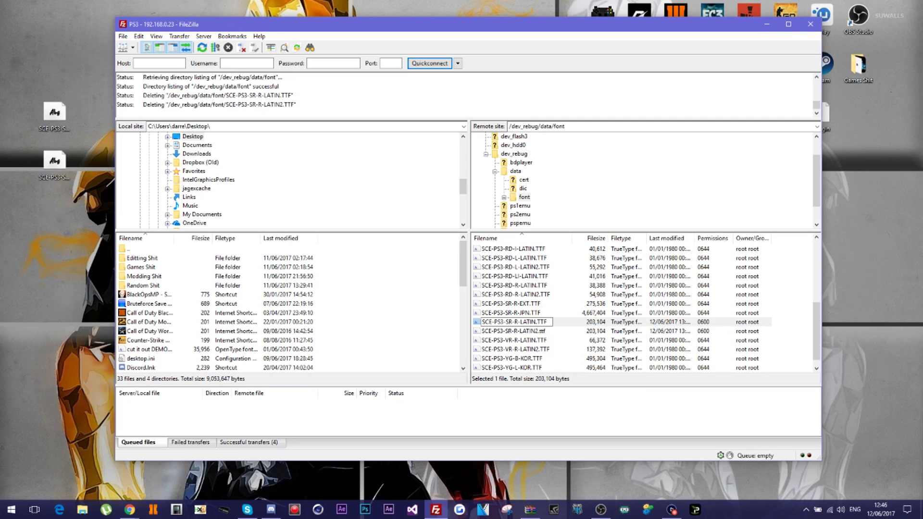
{"action": "left_click", "coordinate": [515, 330]}
{"action": "right_click", "coordinate": [546, 332]}
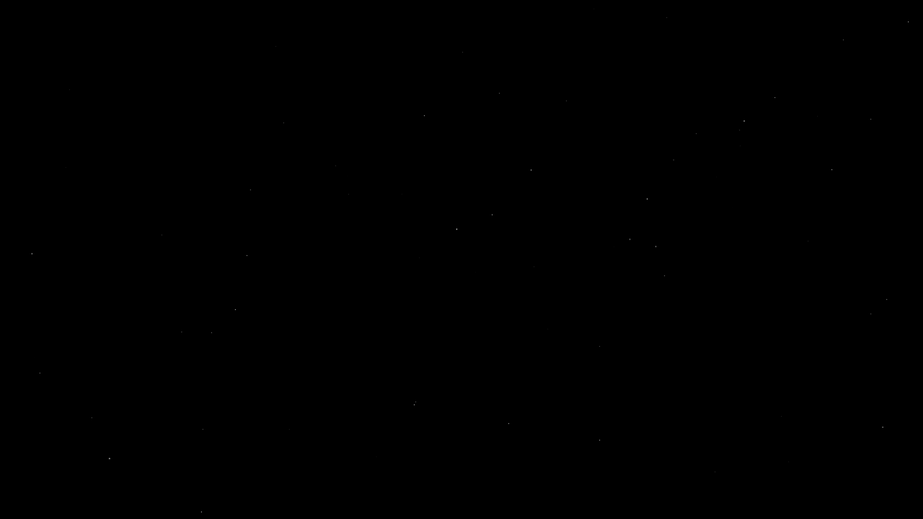
Switch to the PlayStation 3 XMB and go to Theme Settings in the Settings category
{"action": "key", "text": "Down"}
{"action": "key", "text": "Right"}
{"action": "key", "text": "Left"}
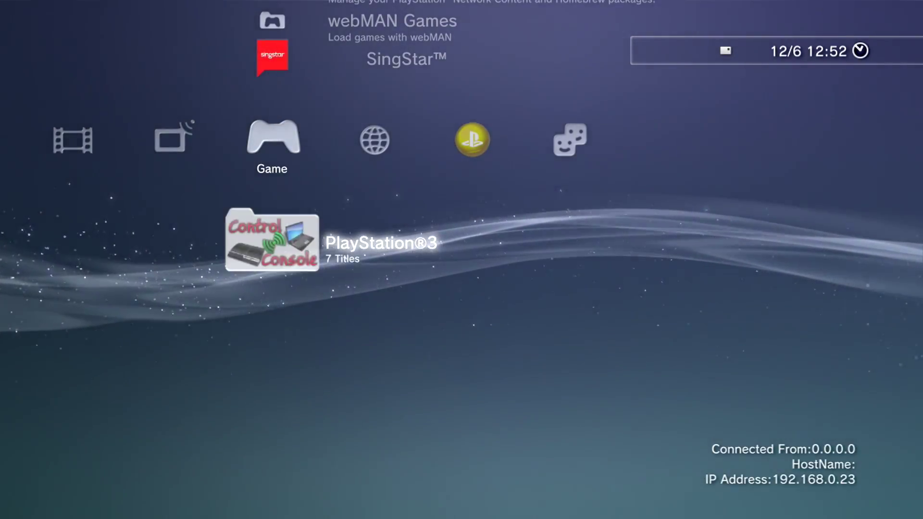
{"action": "key", "text": "Left"}
{"action": "key", "text": "Left"}
{"action": "key", "text": "Left"}
{"action": "key", "text": "Left"}
{"action": "key", "text": "Left"}
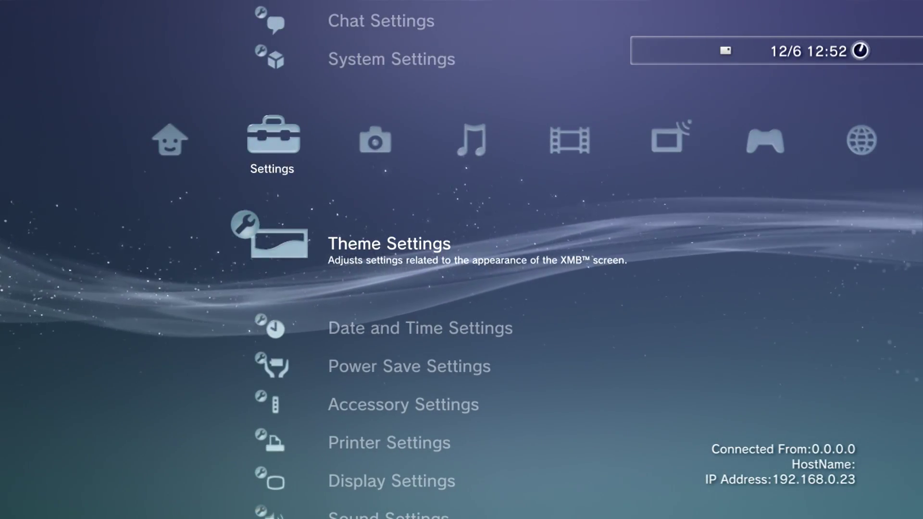
Set the XMB font to Rounded in Theme Settings
{"action": "key", "text": "Return"}
{"action": "key", "text": "Down"}
{"action": "key", "text": "Down"}
{"action": "key", "text": "Down"}
{"action": "key", "text": "Return"}
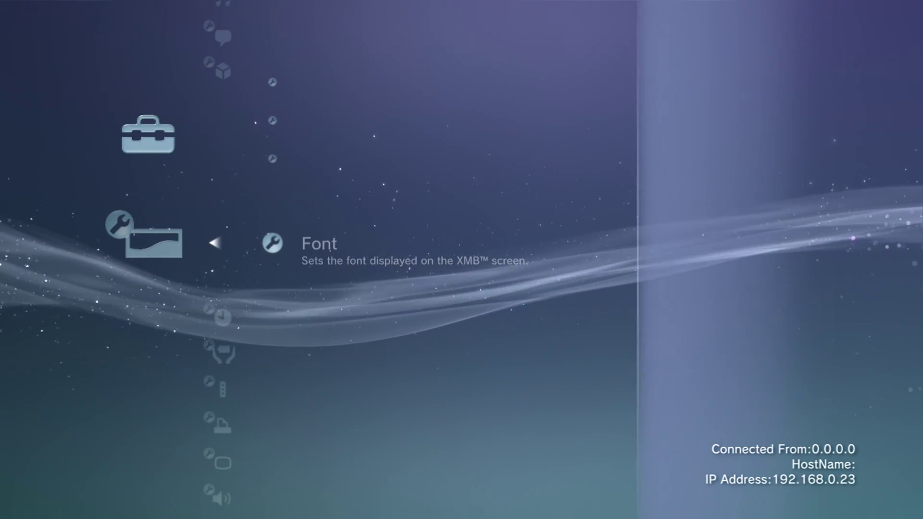
{"action": "key", "text": "Return"}
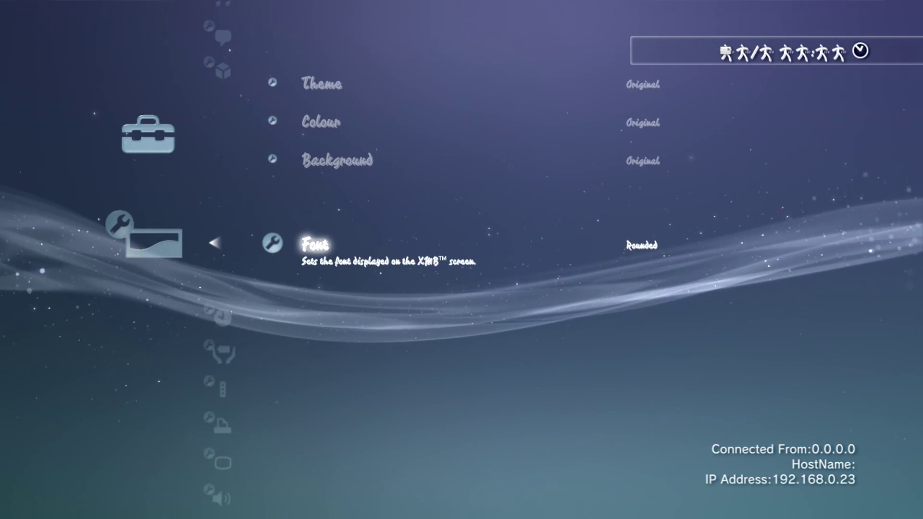
Leave Theme Settings and examine the font in the XMB categories, including Music, Network, Game and TV/Video Services
{"action": "key", "text": "Escape"}
{"action": "key", "text": "Right"}
{"action": "key", "text": "Right"}
{"action": "key", "text": "Right"}
{"action": "key", "text": "Right"}
{"action": "key", "text": "Right"}
{"action": "key", "text": "Right"}
{"action": "key", "text": "Right"}
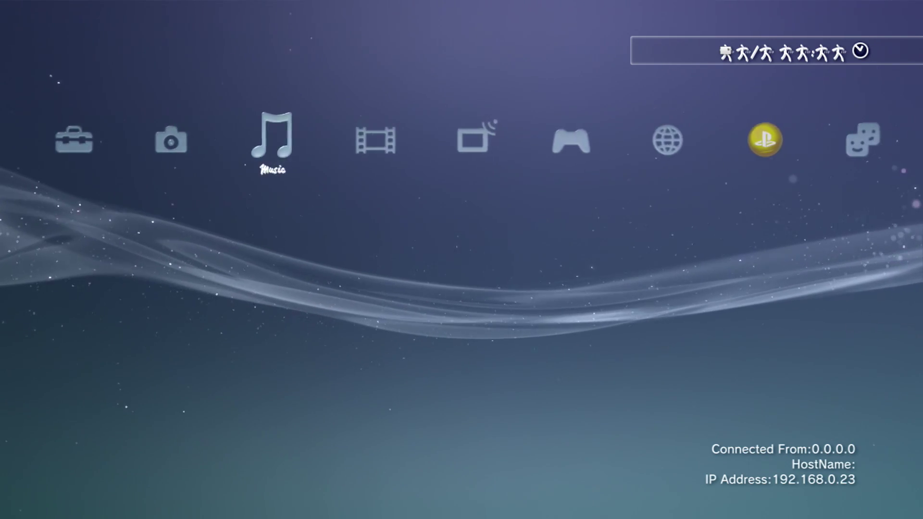
{"action": "key", "text": "Right"}
{"action": "key", "text": "Left"}
{"action": "key", "text": "Left"}
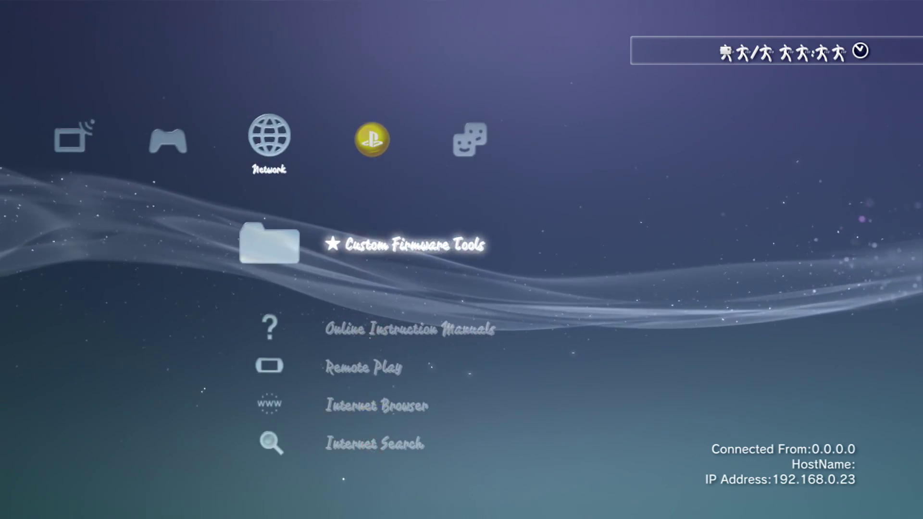
{"action": "key", "text": "Left"}
{"action": "key", "text": "Left"}
{"action": "key", "text": "Right"}
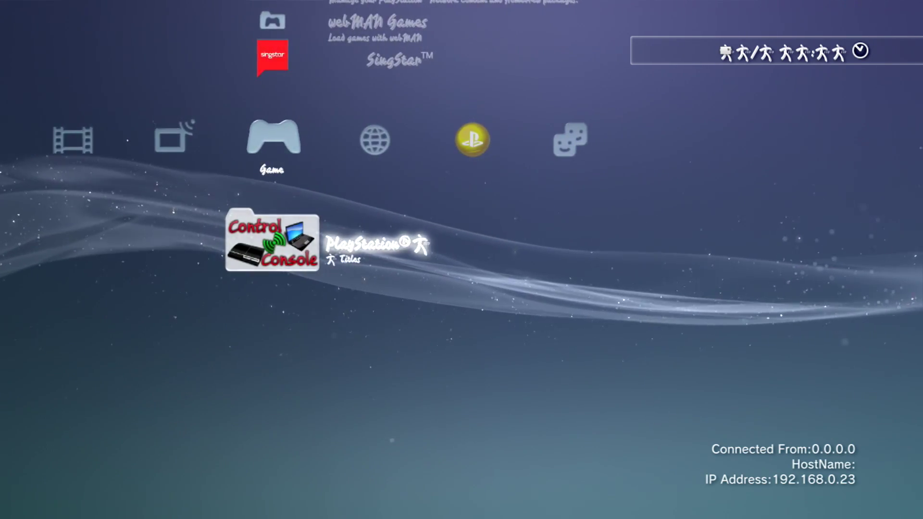
{"action": "key", "text": "Left"}
{"action": "key", "text": "Up"}
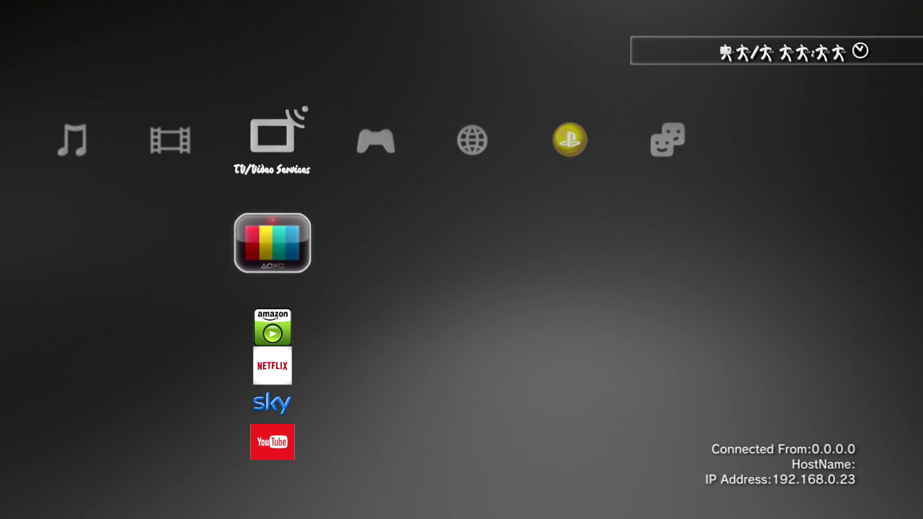
{"action": "key", "text": "Right"}
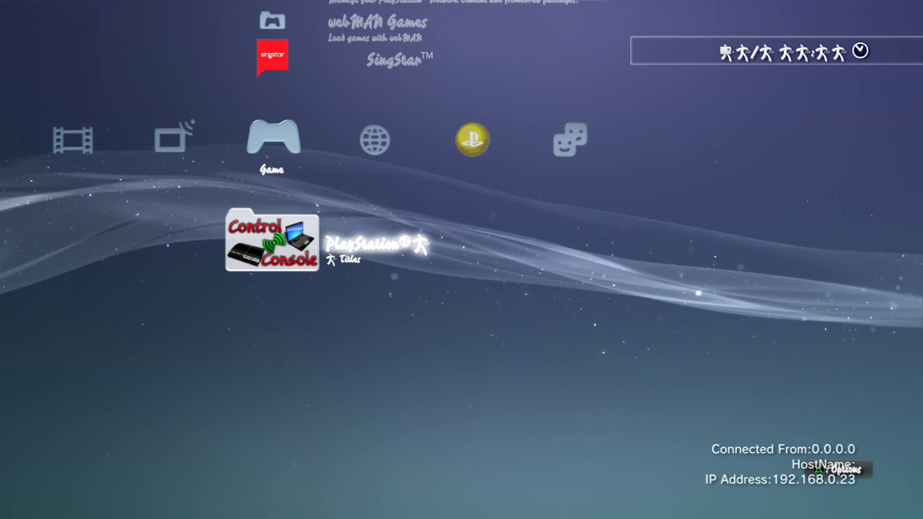